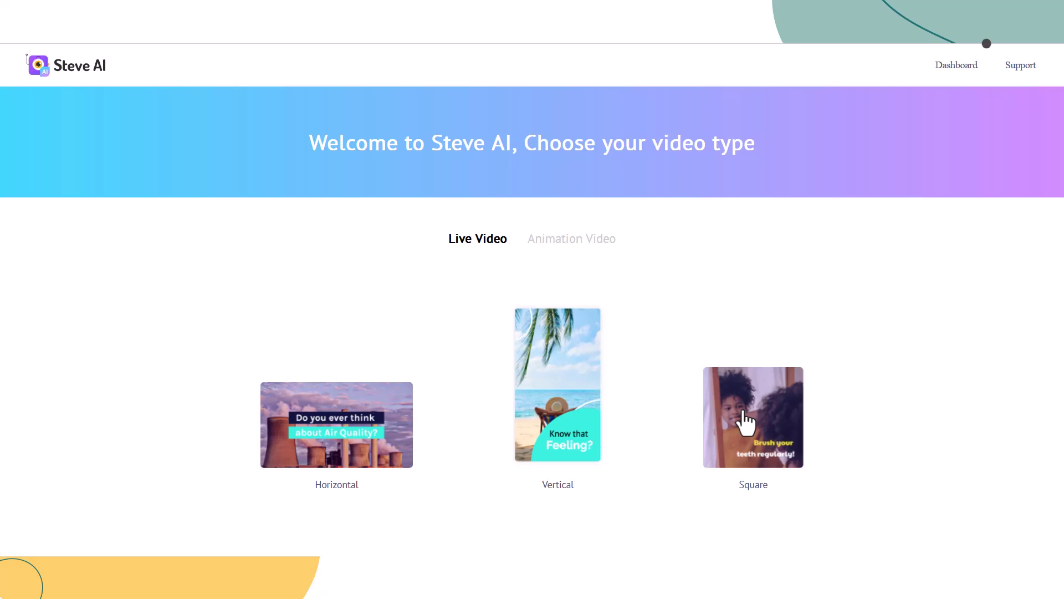
Start a horizontal animation video and choose Animation Video with the Horizontal (16:9) ratio for its script
{"action": "left_click", "coordinate": [548, 242]}
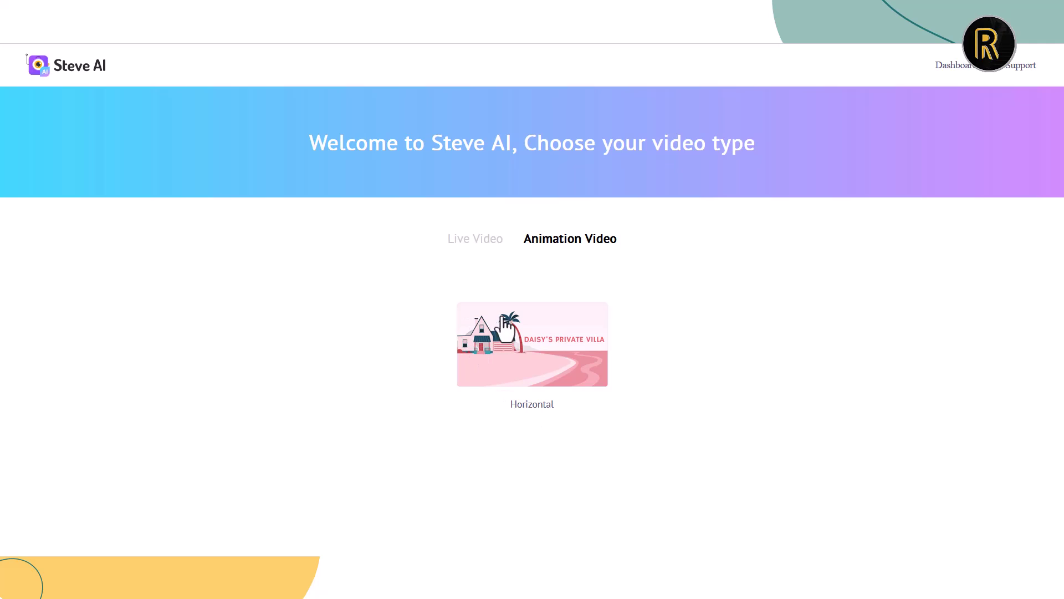
{"action": "left_click", "coordinate": [545, 366]}
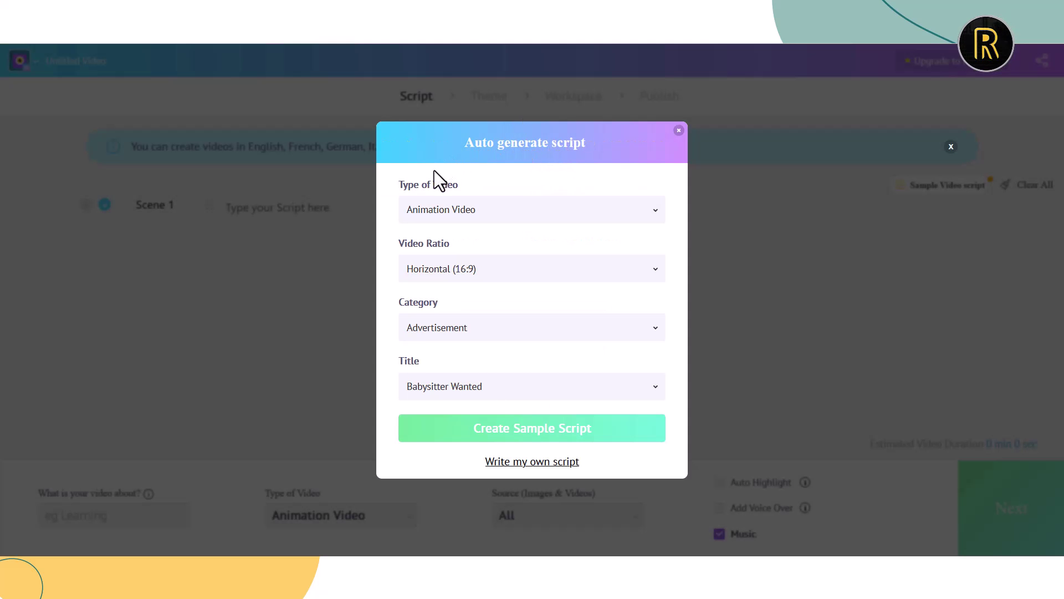
{"action": "left_click", "coordinate": [467, 218]}
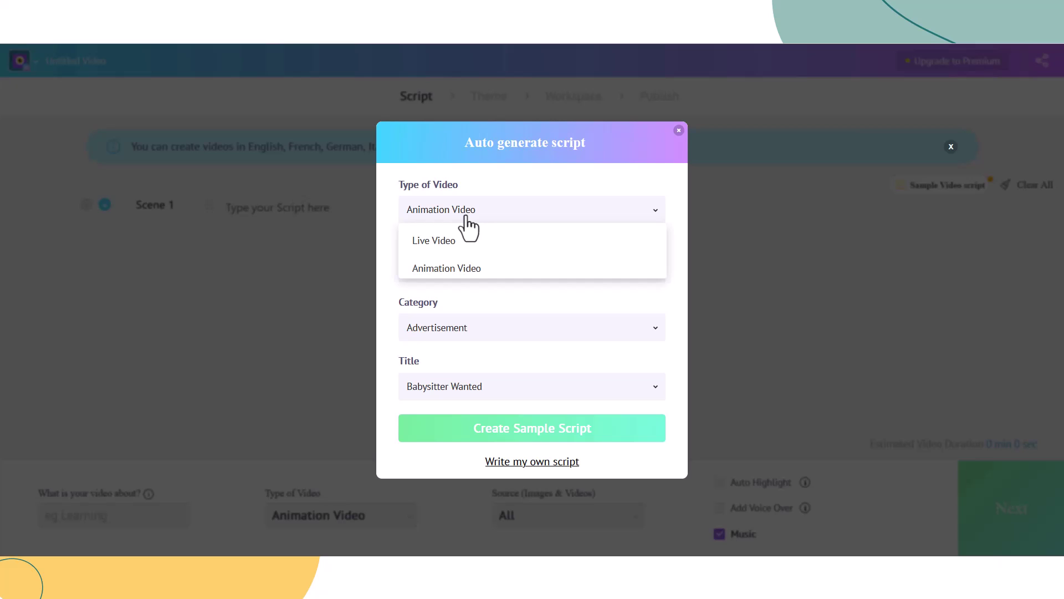
{"action": "left_click", "coordinate": [442, 270]}
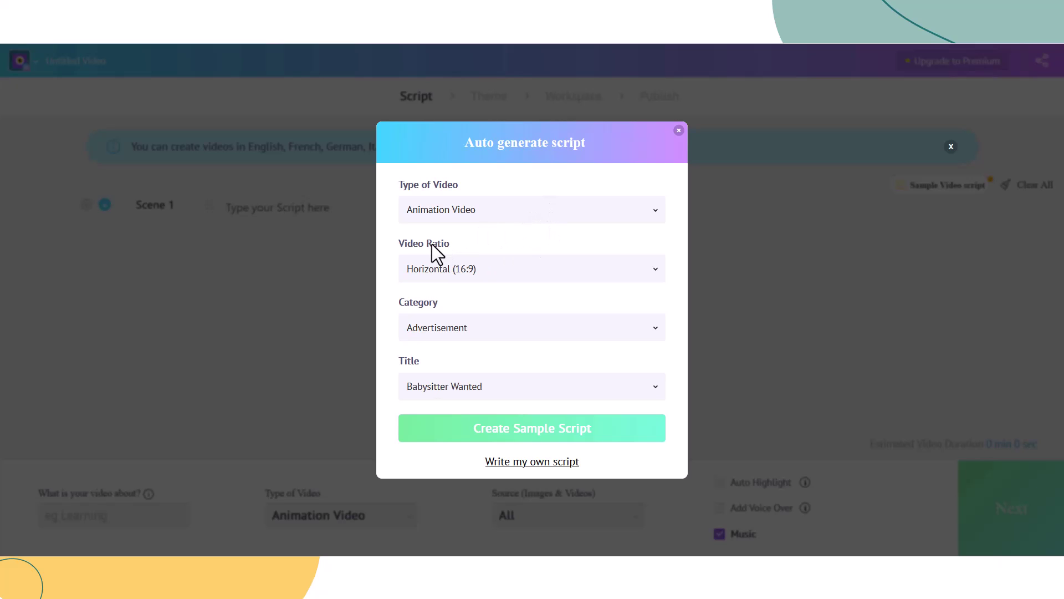
{"action": "left_click", "coordinate": [484, 280]}
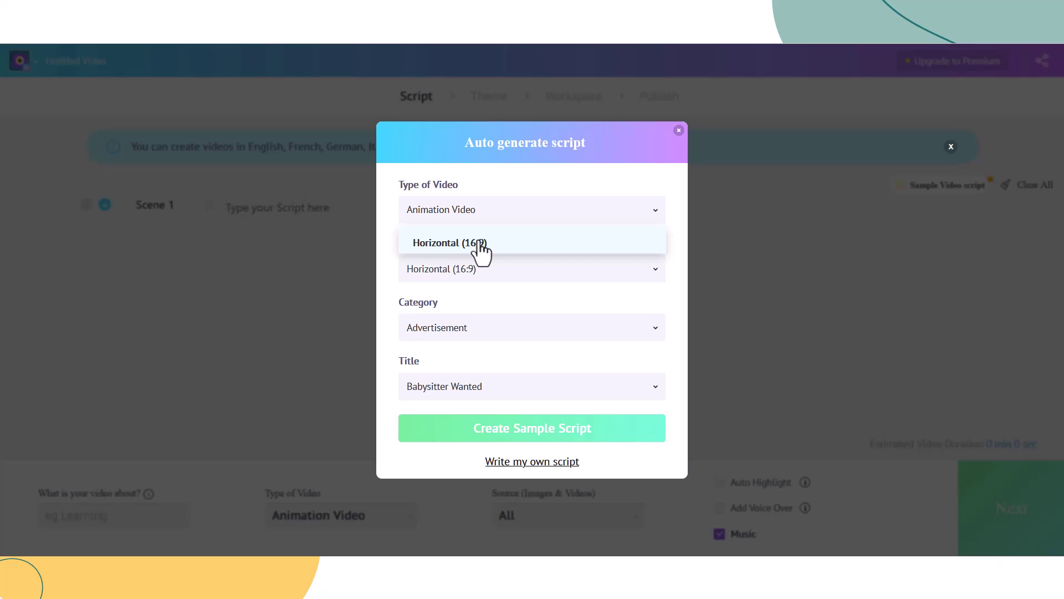
{"action": "left_click", "coordinate": [482, 244]}
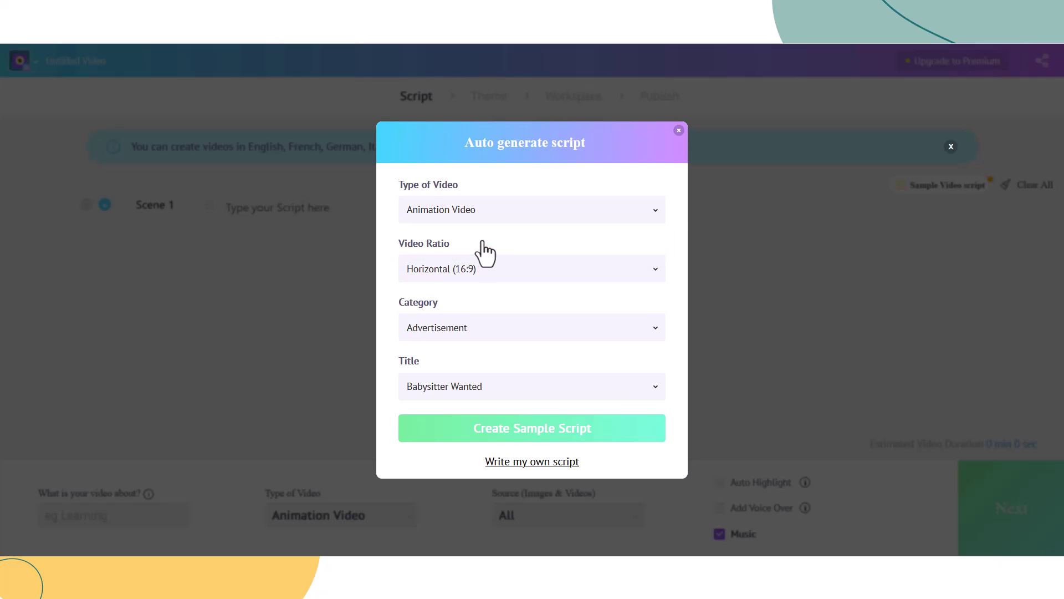
Set the sample script's category to Explainer Video and its title to App Explainer/ App demo
{"action": "left_click", "coordinate": [470, 332]}
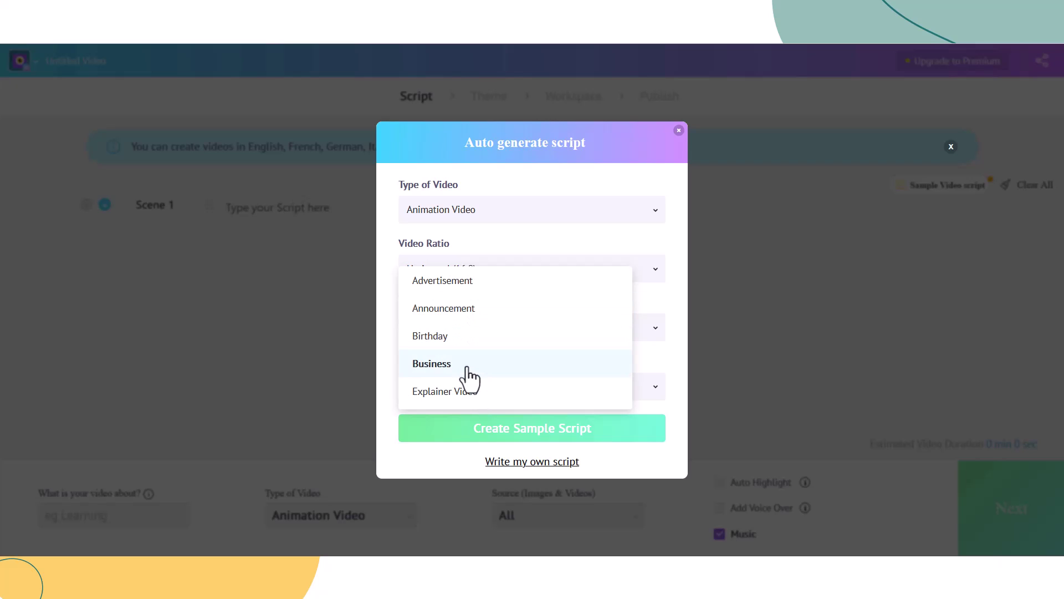
{"action": "left_click", "coordinate": [465, 392]}
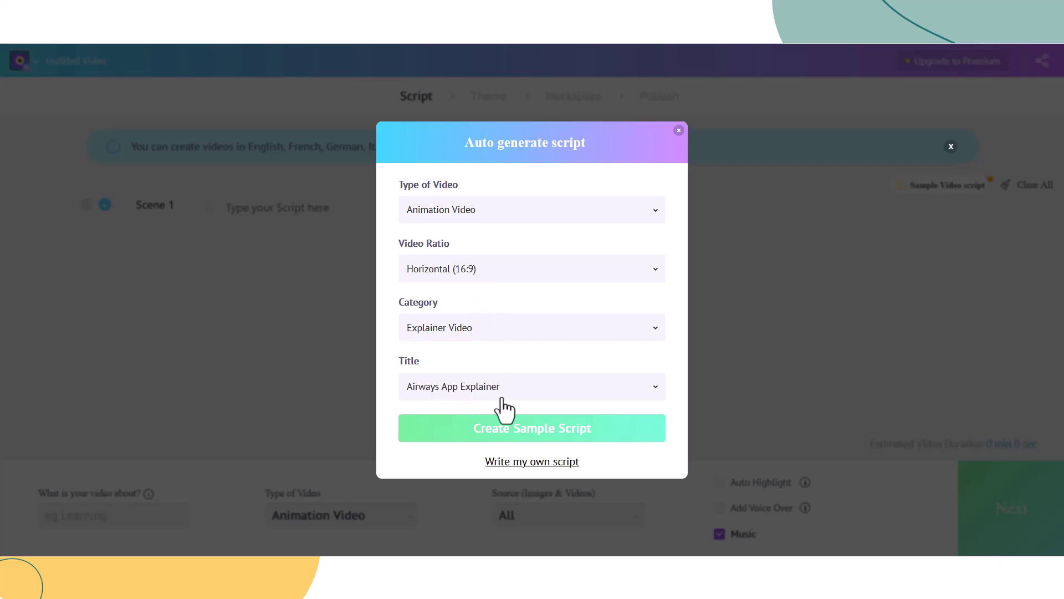
{"action": "left_click", "coordinate": [473, 391]}
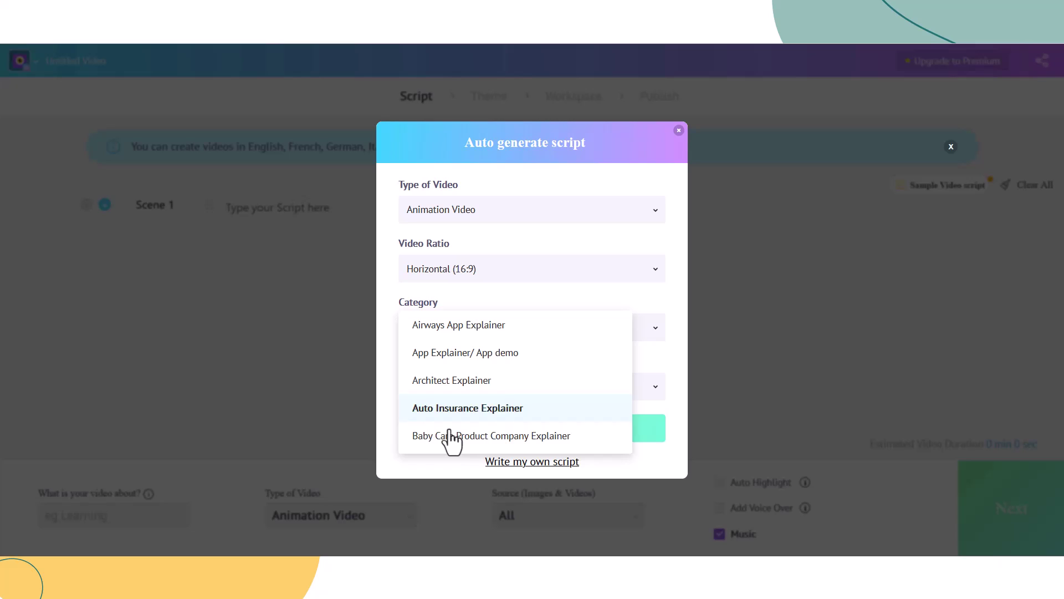
{"action": "left_click", "coordinate": [472, 349]}
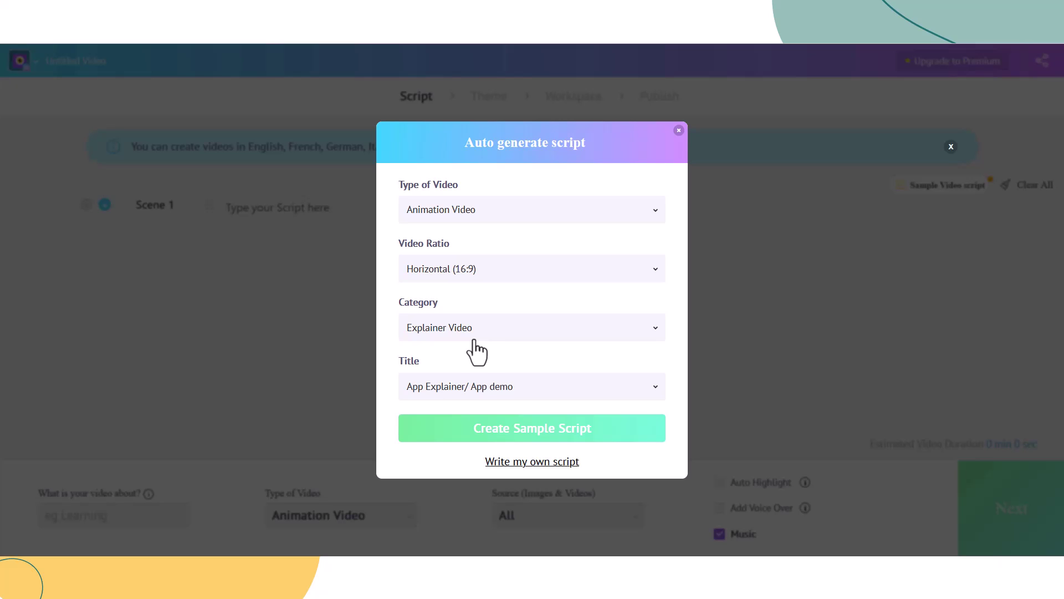
Skip the sample script and choose to write a custom script
{"action": "left_click", "coordinate": [517, 465]}
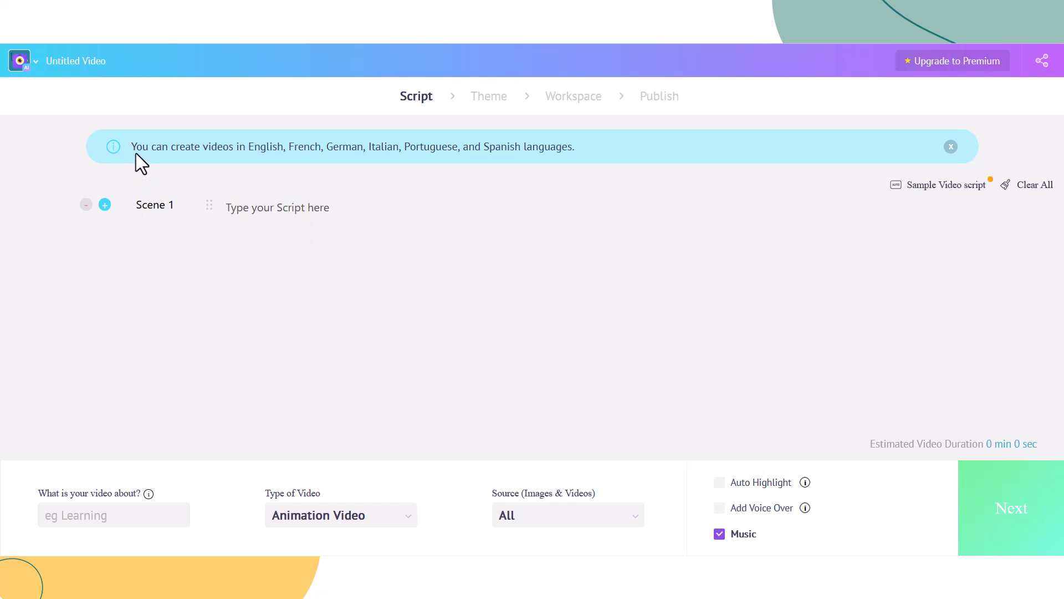
{"action": "left_click_drag", "start_coordinate": [137, 147], "coordinate": [194, 147]}
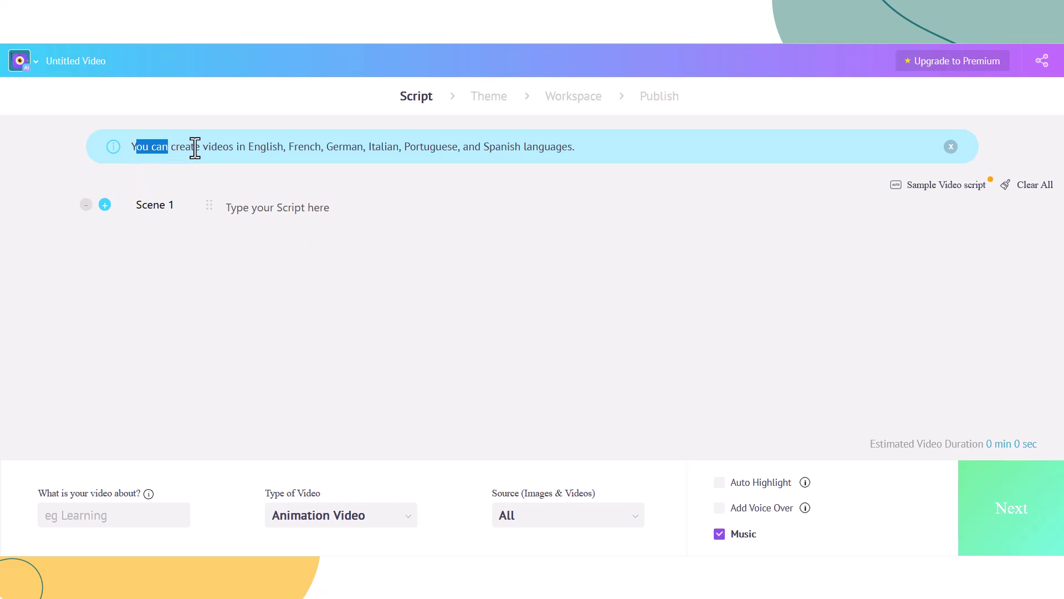
{"action": "left_click", "coordinate": [208, 149]}
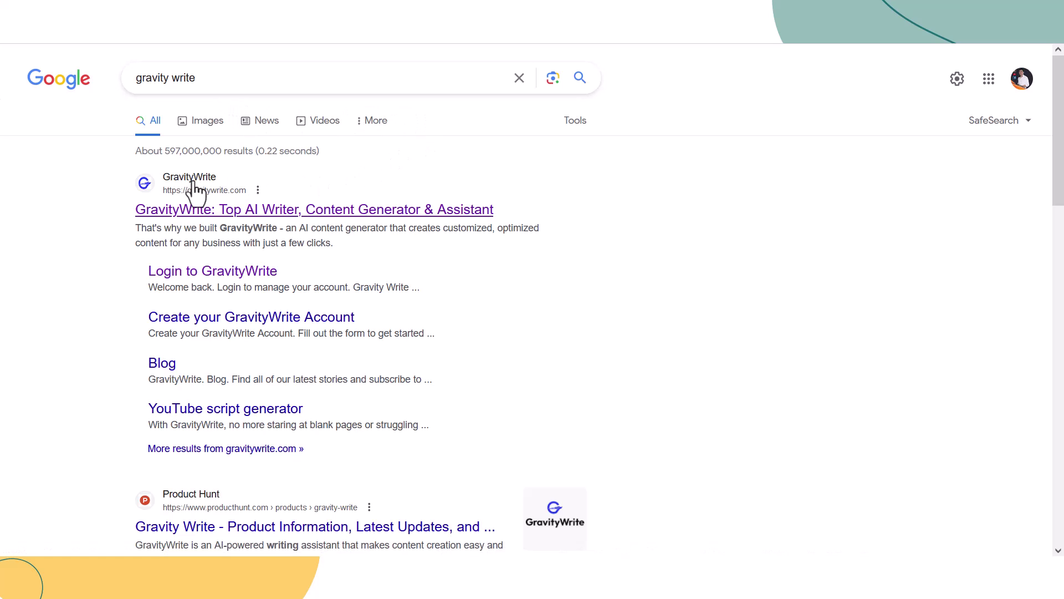
Open the GravityWrite site from the Google results and start writing for free
{"action": "left_click", "coordinate": [226, 211]}
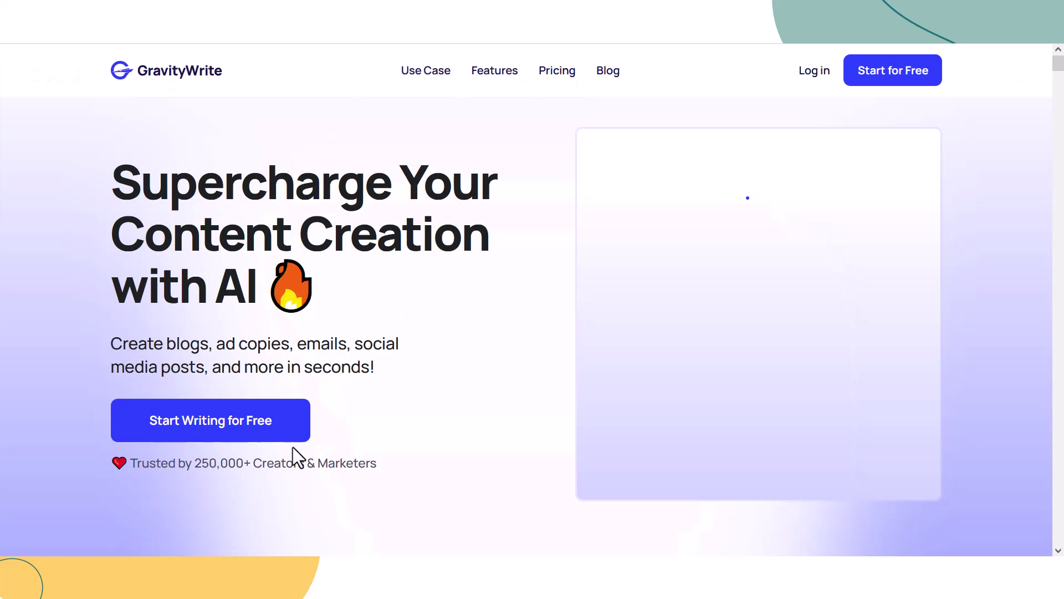
{"action": "left_click", "coordinate": [232, 428]}
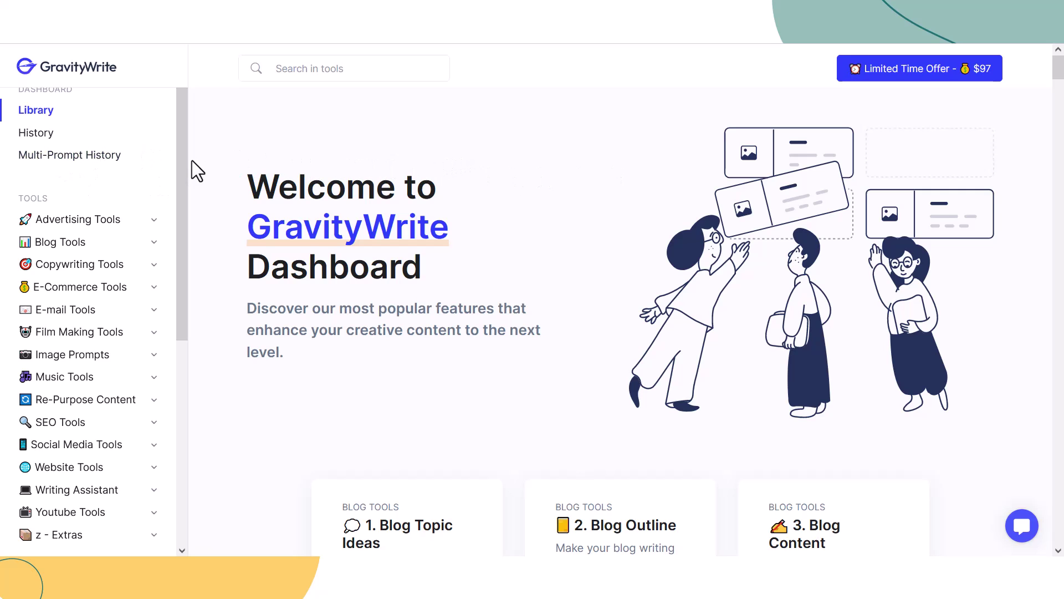
Open the Youtube Idea Generator from GravityWrite's Youtube tools
{"action": "left_click_drag", "start_coordinate": [184, 167], "coordinate": [168, 317]}
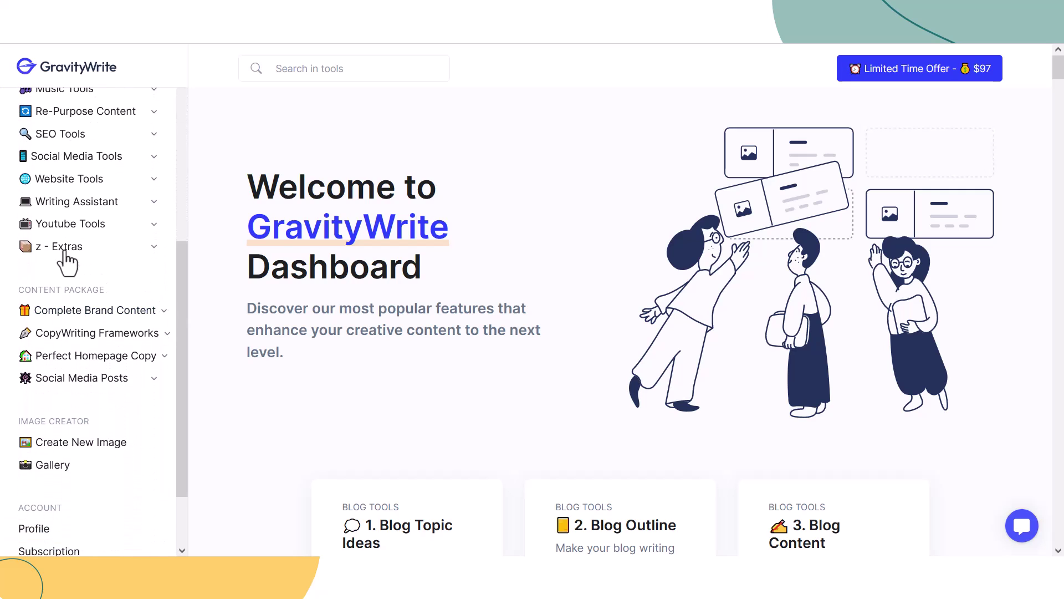
{"action": "left_click", "coordinate": [155, 226]}
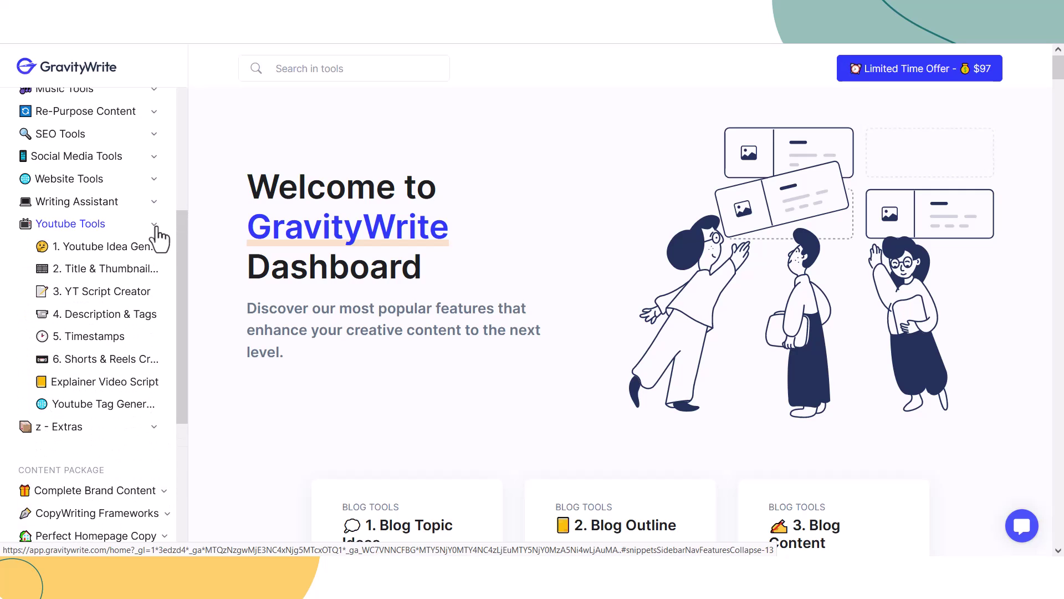
{"action": "scroll", "coordinate": [183, 255], "scroll_direction": "down", "scroll_amount": 1}
{"action": "left_click_drag", "start_coordinate": [182, 251], "coordinate": [182, 257]}
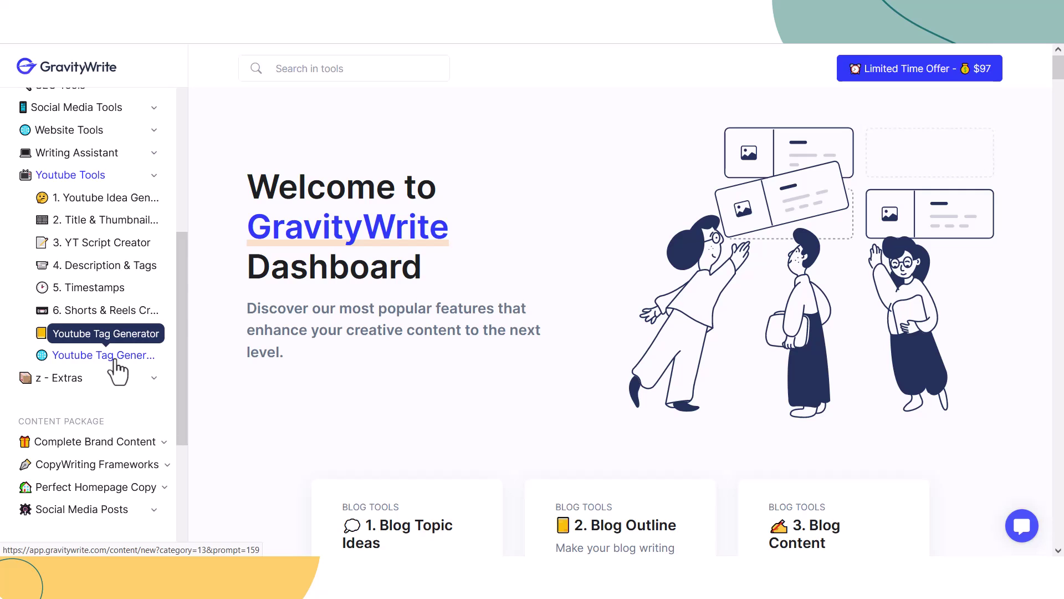
{"action": "left_click", "coordinate": [102, 206]}
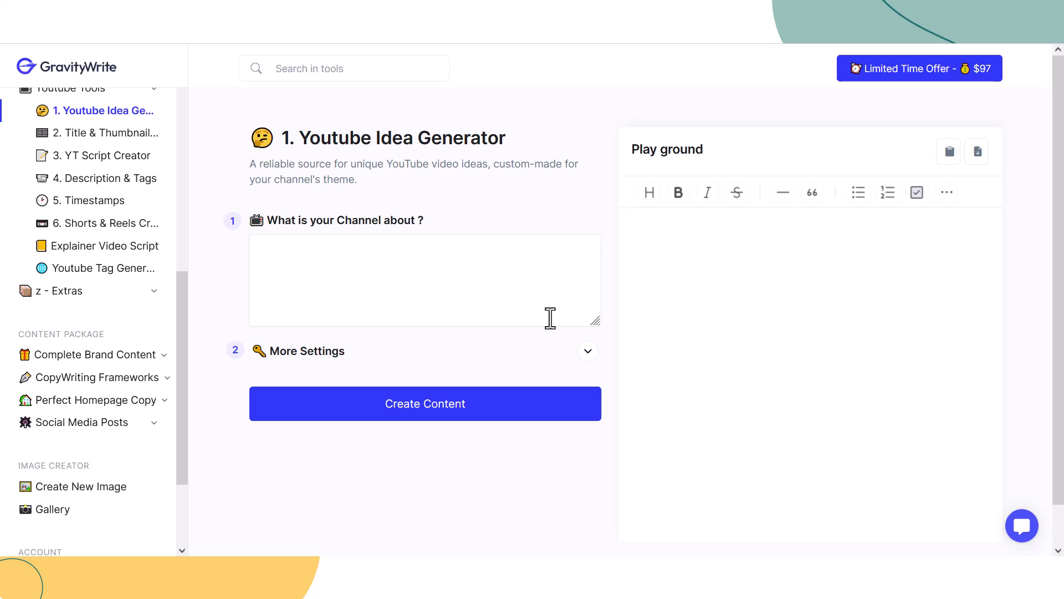
Describe the channel as "baby sitter" and generate YouTube video ideas for it
{"action": "left_click", "coordinate": [326, 248]}
{"action": "type", "text": "baby sitter"}
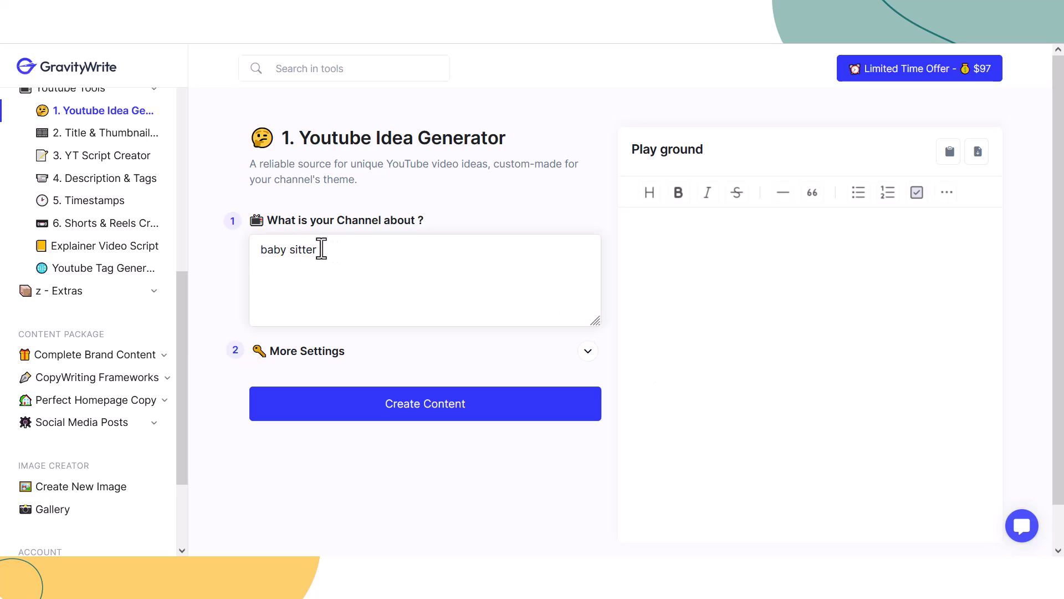
{"action": "left_click_drag", "start_coordinate": [325, 247], "coordinate": [261, 249]}
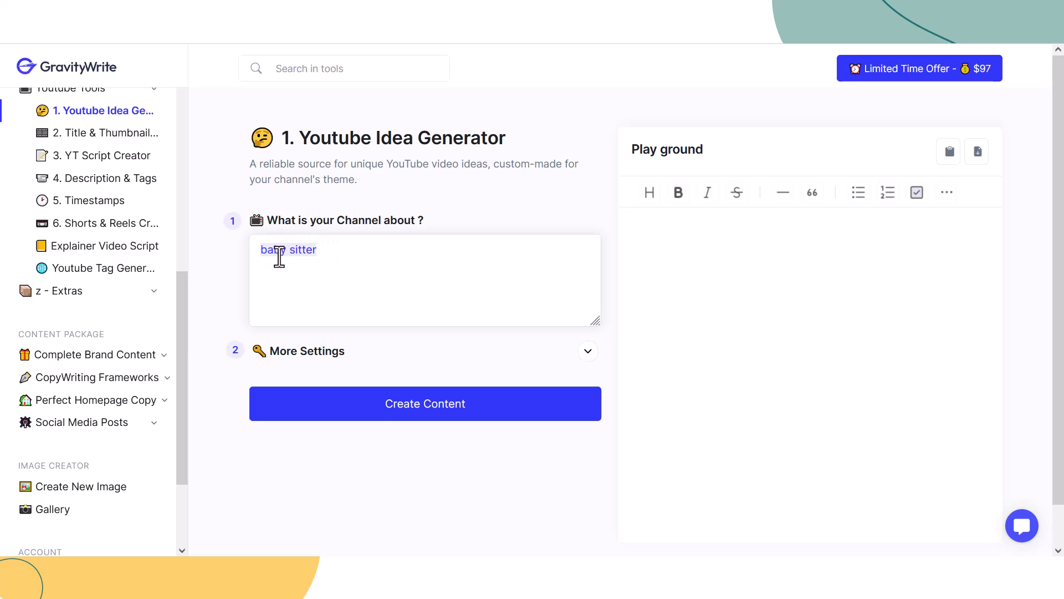
{"action": "left_click", "coordinate": [278, 253]}
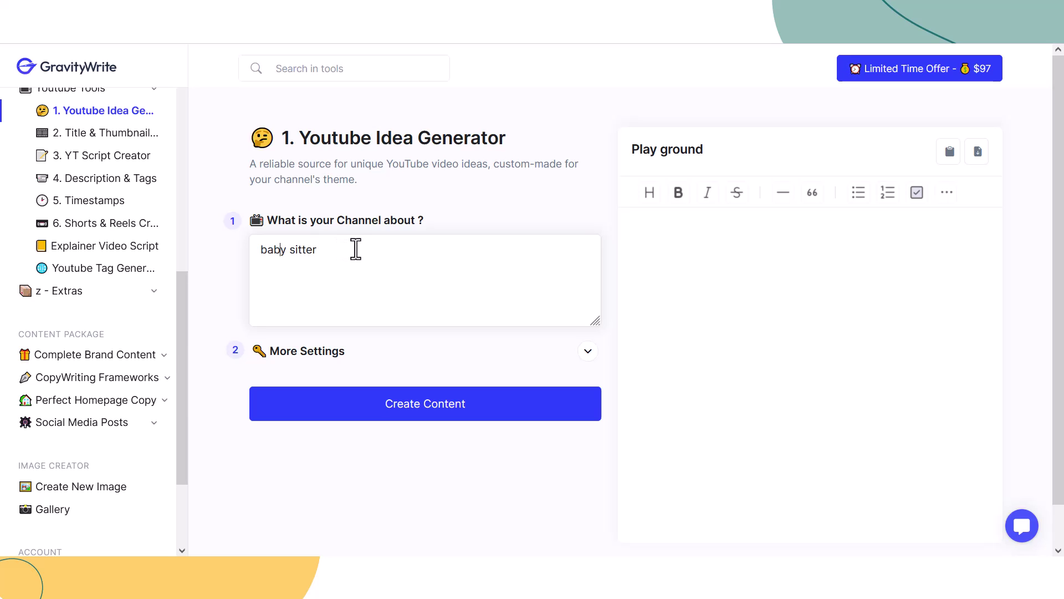
{"action": "left_click_drag", "start_coordinate": [356, 248], "coordinate": [257, 250]}
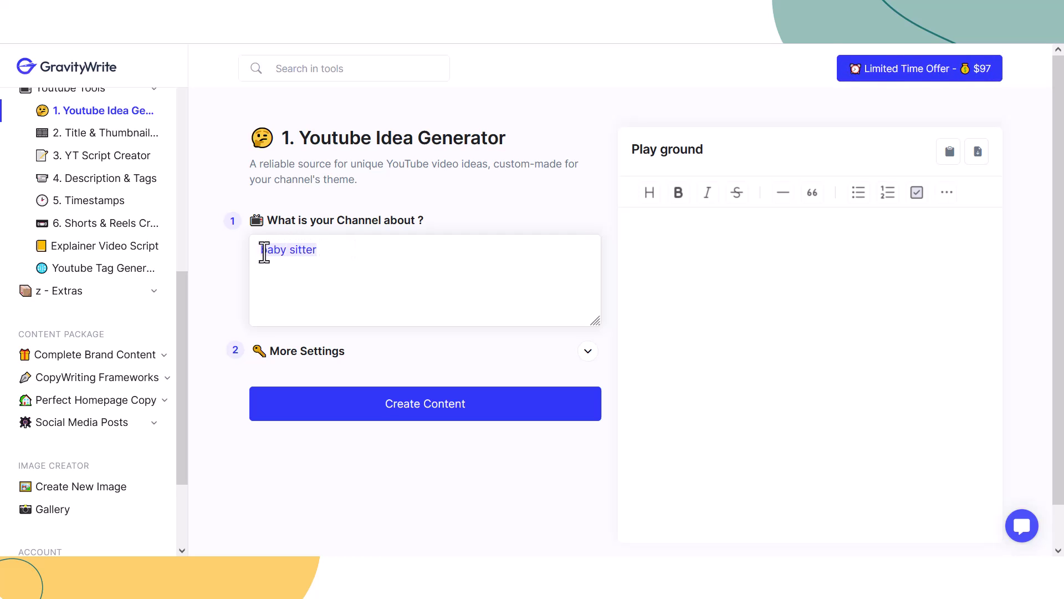
{"action": "left_click", "coordinate": [428, 419]}
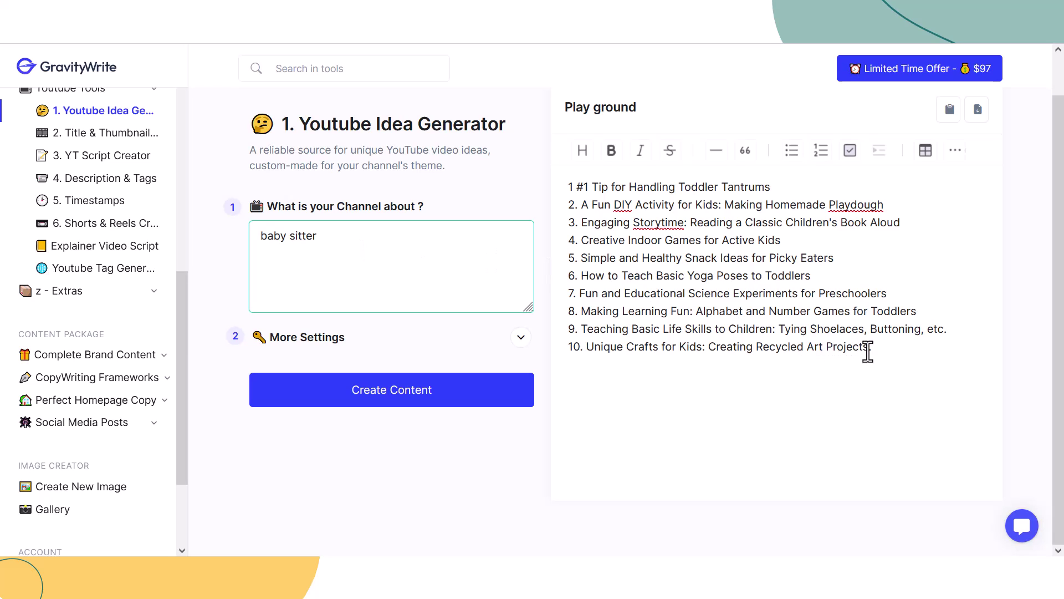
{"action": "left_click_drag", "start_coordinate": [881, 349], "coordinate": [589, 351]}
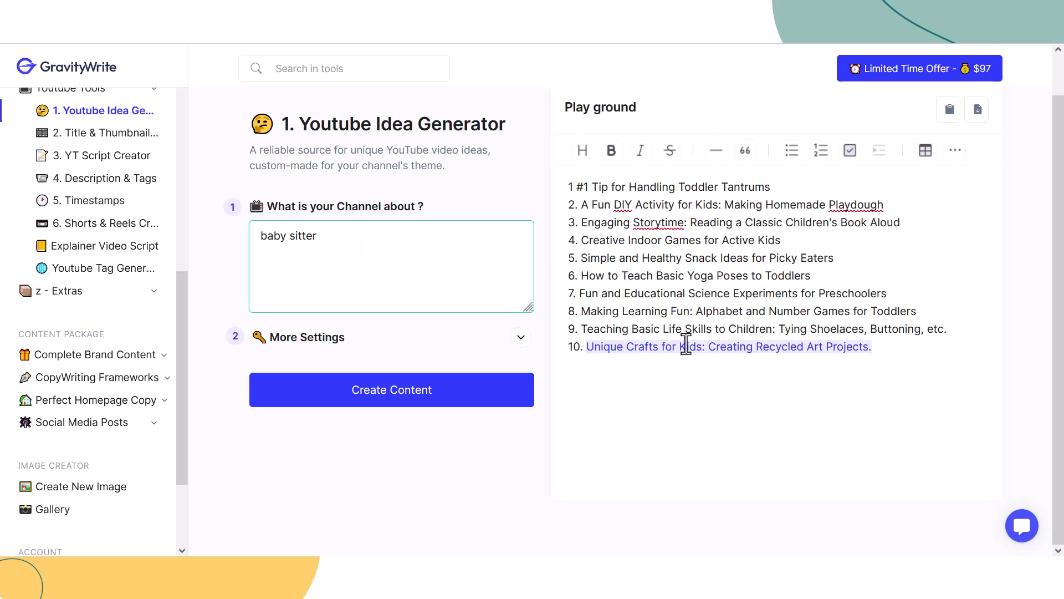
{"action": "left_click", "coordinate": [719, 336]}
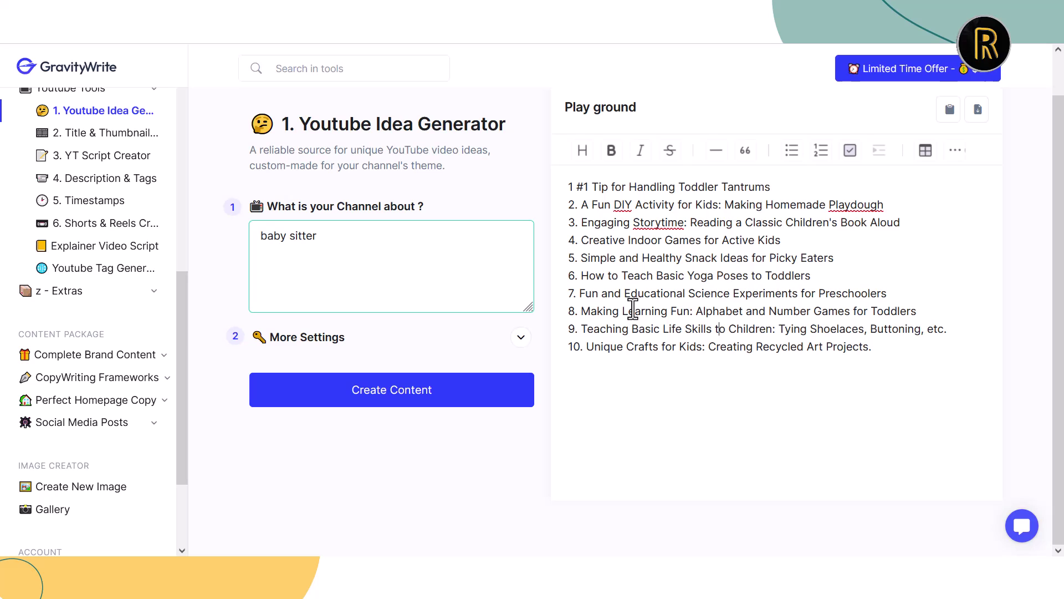
Copy the idea "Tip for Handling Toddler Tantrums" from GravityWrite into Scene 1 of the Steve AI script
{"action": "left_click_drag", "start_coordinate": [782, 187], "coordinate": [592, 185]}
{"action": "right_click", "coordinate": [608, 189]}
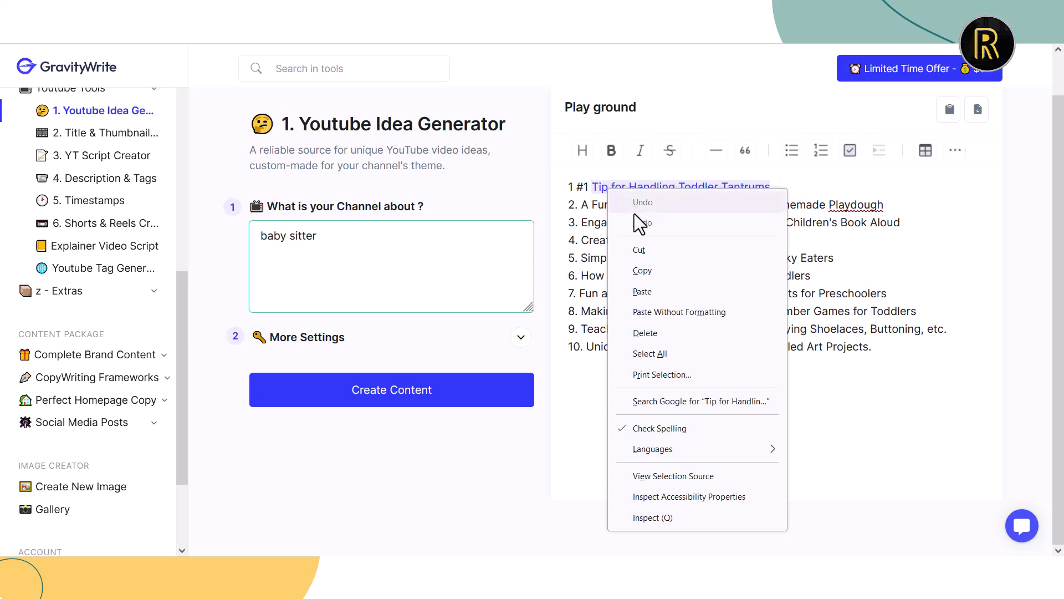
{"action": "left_click", "coordinate": [654, 270]}
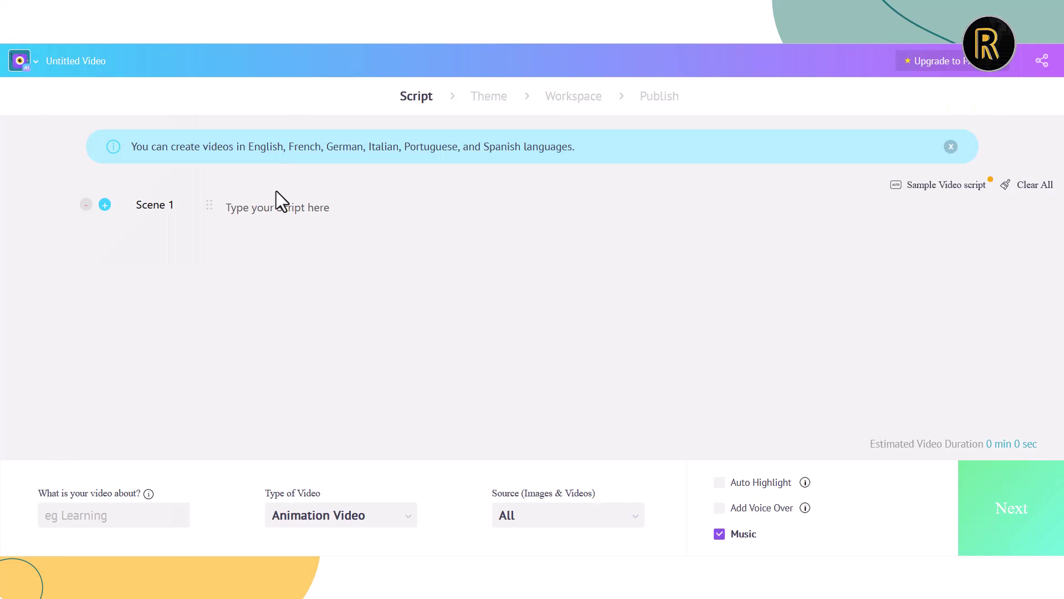
{"action": "left_click", "coordinate": [264, 216]}
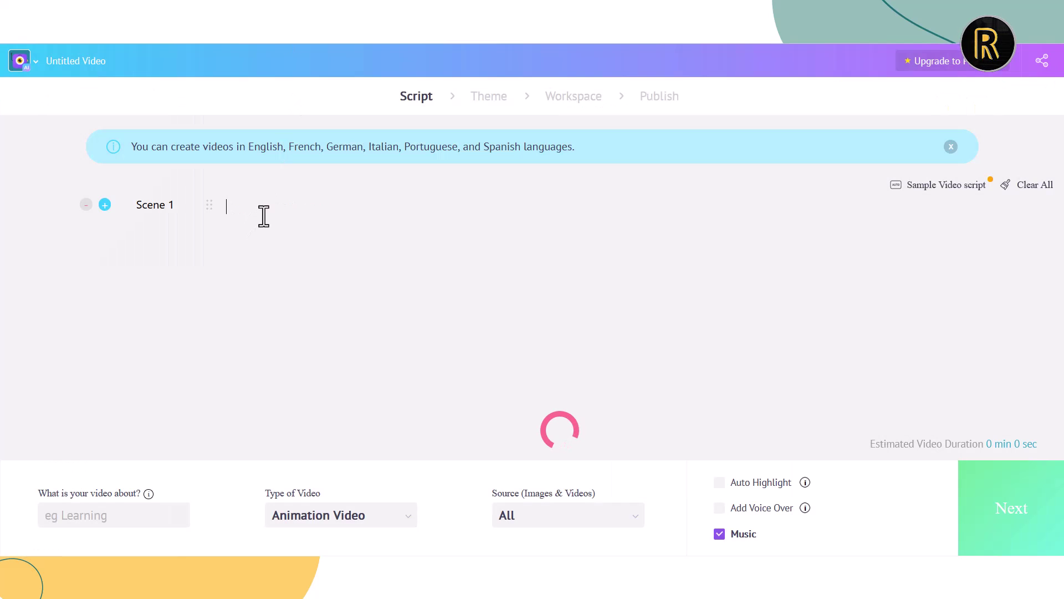
{"action": "key", "text": "ctrl+v"}
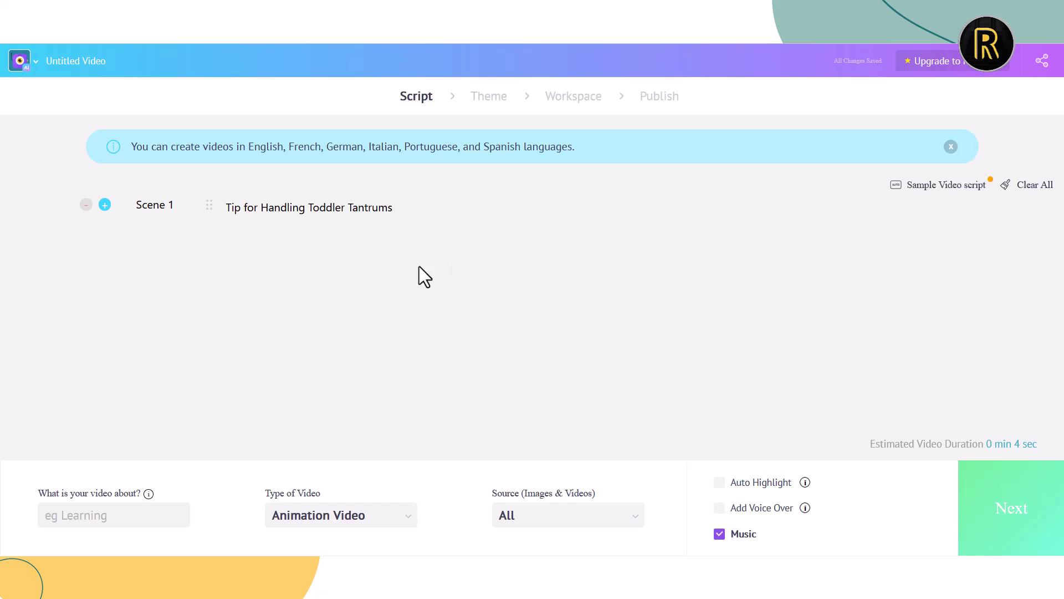
Add Scene 2 and fill it with GravityWrite's idea "A Fun DIY Activity for Kids: Making Homemade Playdough"
{"action": "left_click", "coordinate": [105, 206]}
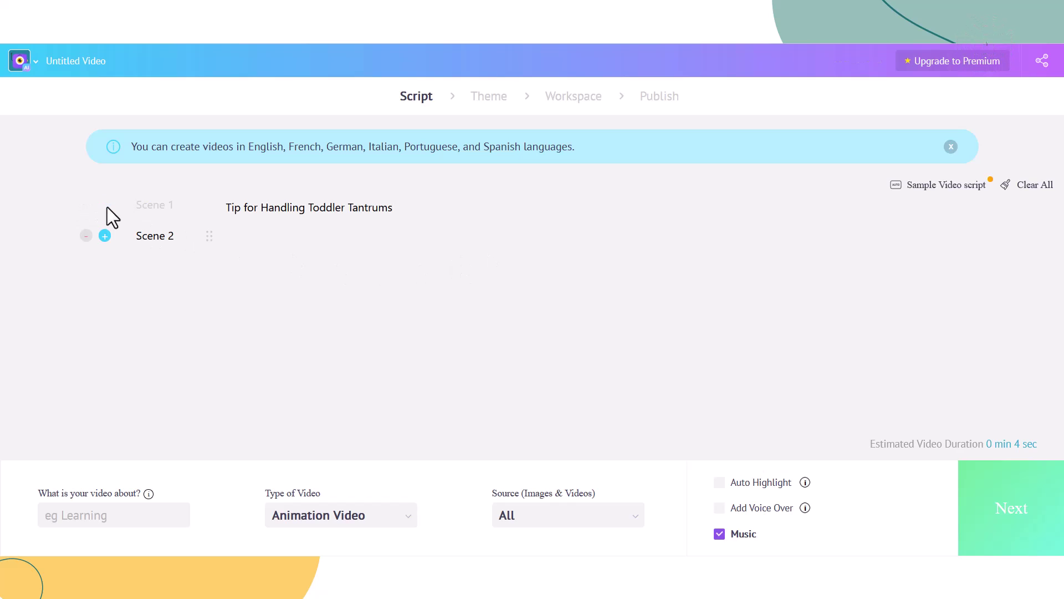
{"action": "key", "text": "alt+Tab"}
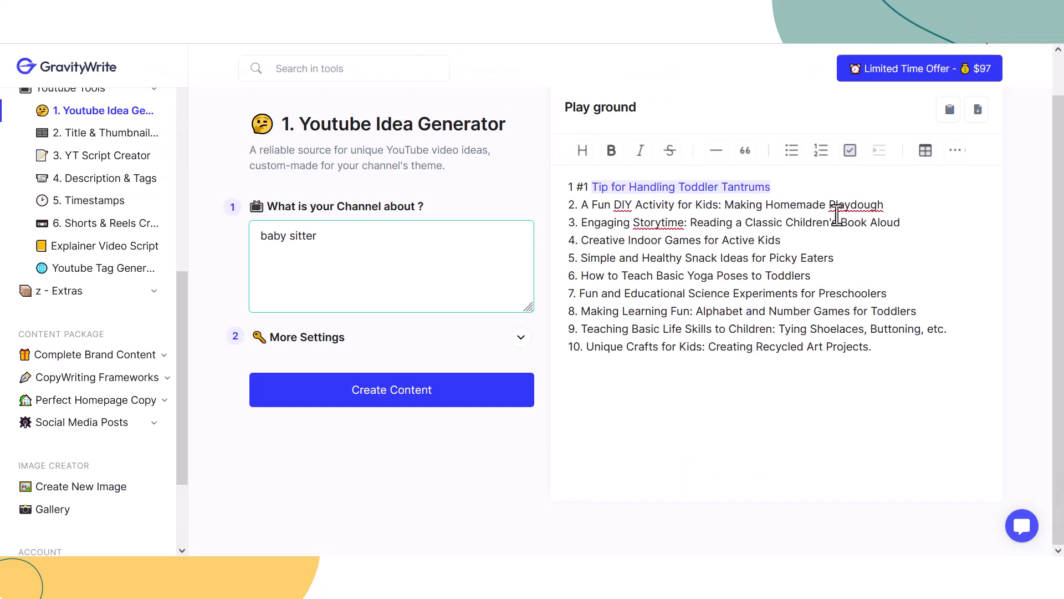
{"action": "left_click_drag", "start_coordinate": [885, 206], "coordinate": [584, 203]}
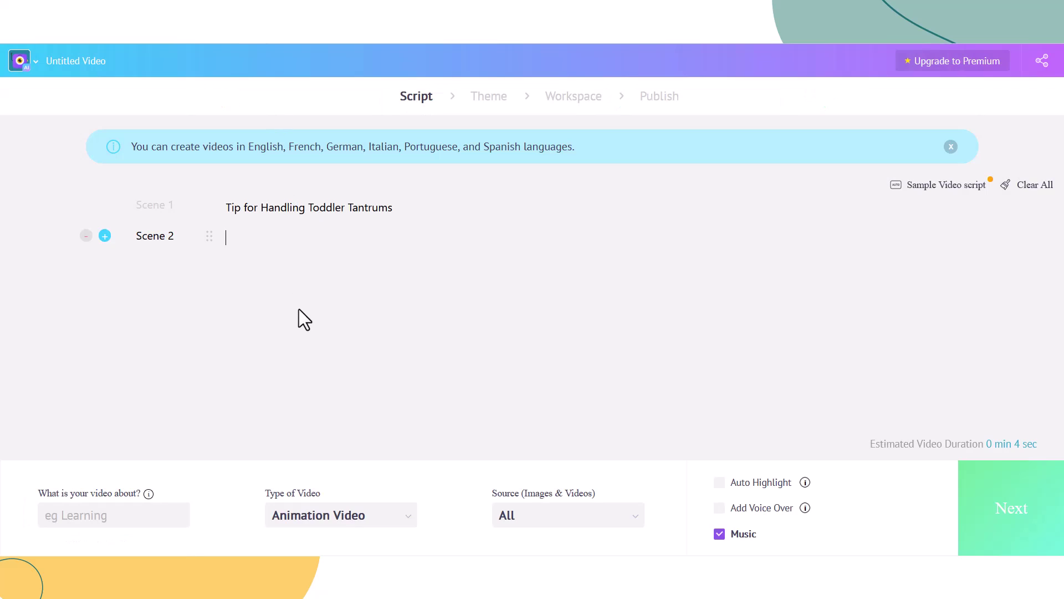
{"action": "key", "text": "ctrl+v"}
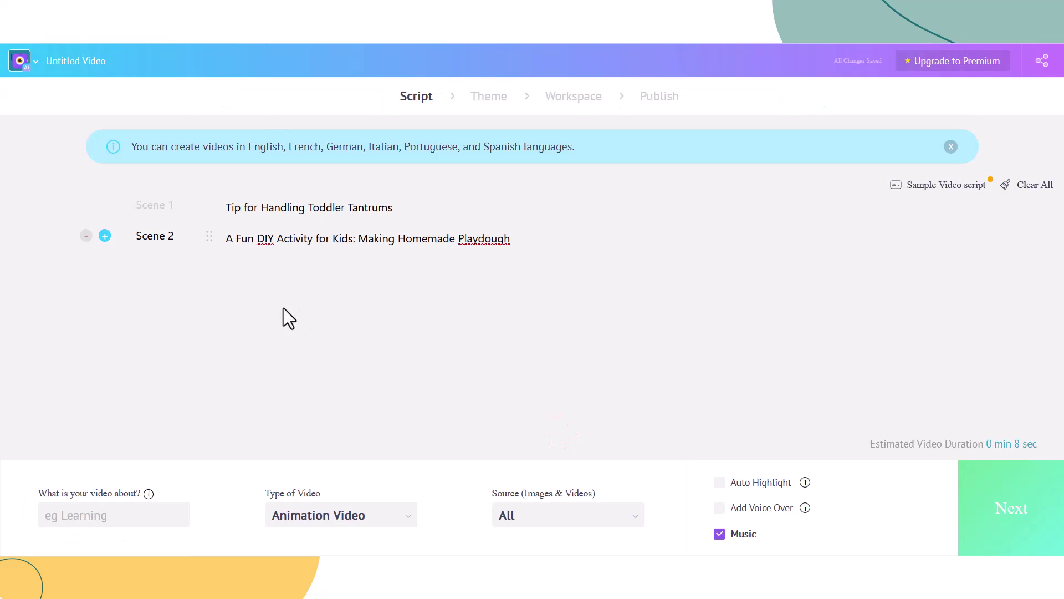
Add Scene 3 and fill Scenes 3 to 10 with GravityWrite's remaining ideas, from "Engaging Storytime" through "Unique Crafts for Kids: Creating Recycled Art Projects."
{"action": "left_click", "coordinate": [104, 235]}
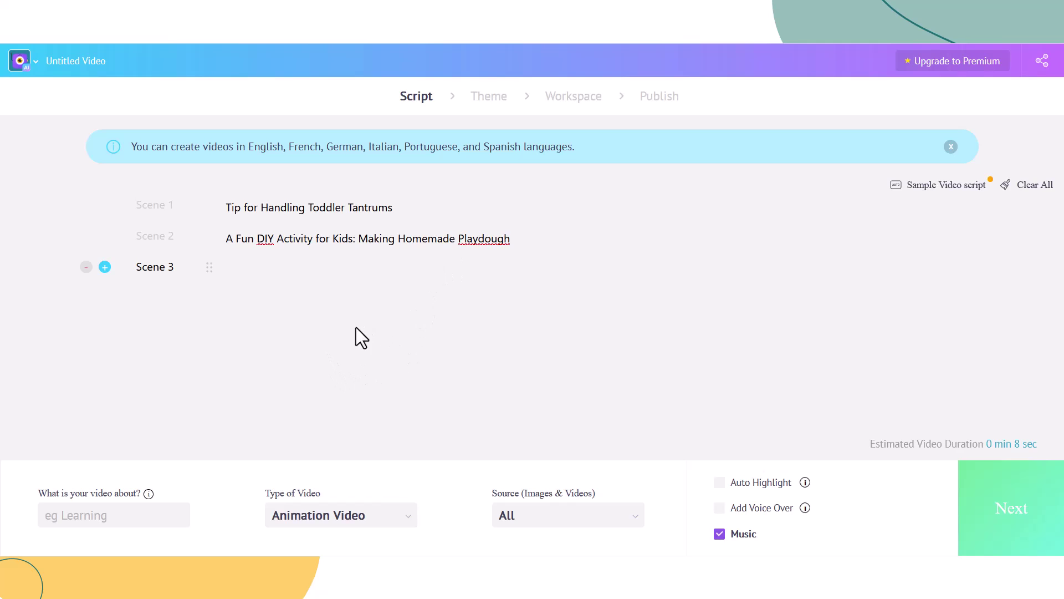
{"action": "key", "text": "ctrl+v"}
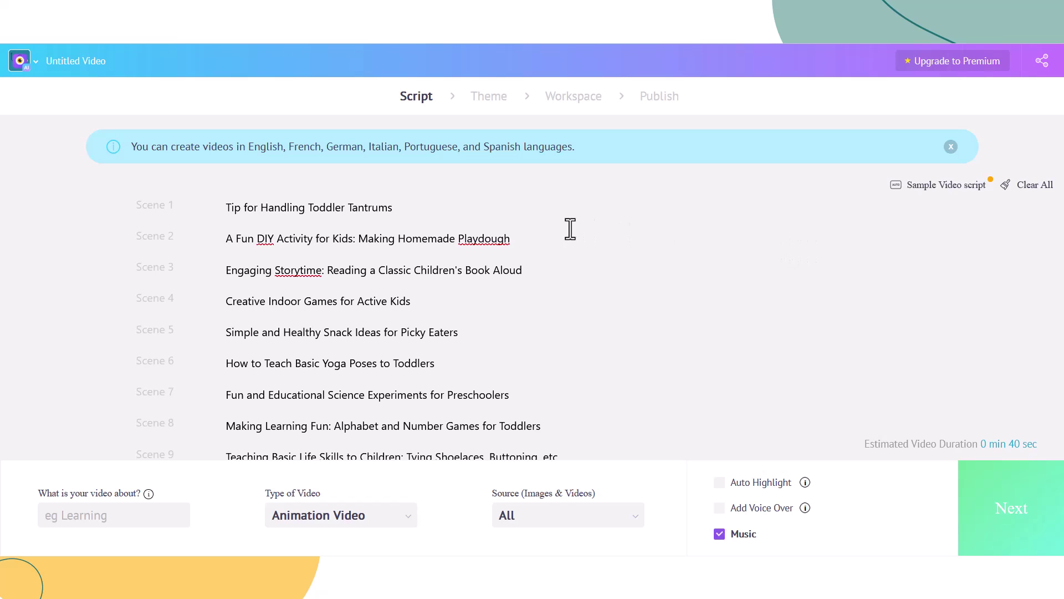
{"action": "scroll", "coordinate": [169, 201], "scroll_direction": "down", "scroll_amount": 1}
{"action": "scroll", "coordinate": [145, 321], "scroll_direction": "down", "scroll_amount": 2}
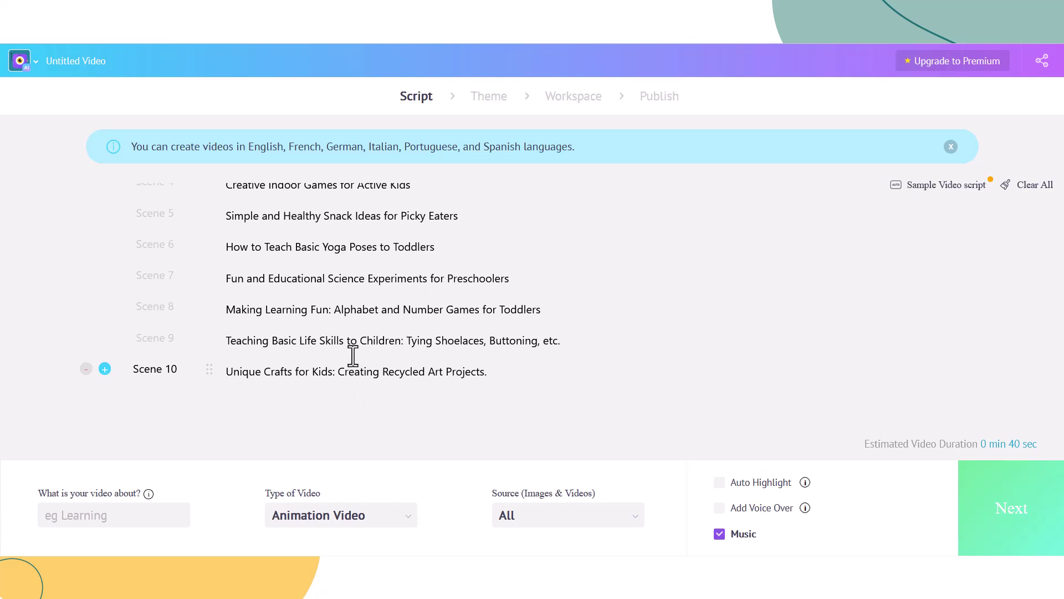
{"action": "scroll", "coordinate": [353, 349], "scroll_direction": "up", "scroll_amount": 2}
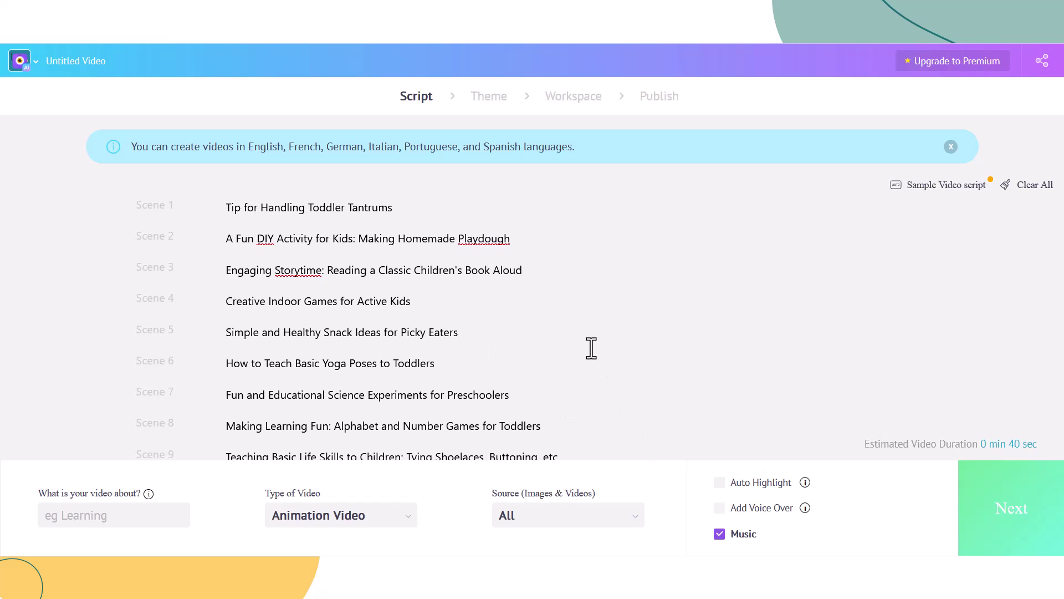
{"action": "scroll", "coordinate": [460, 413], "scroll_direction": "down", "scroll_amount": 2}
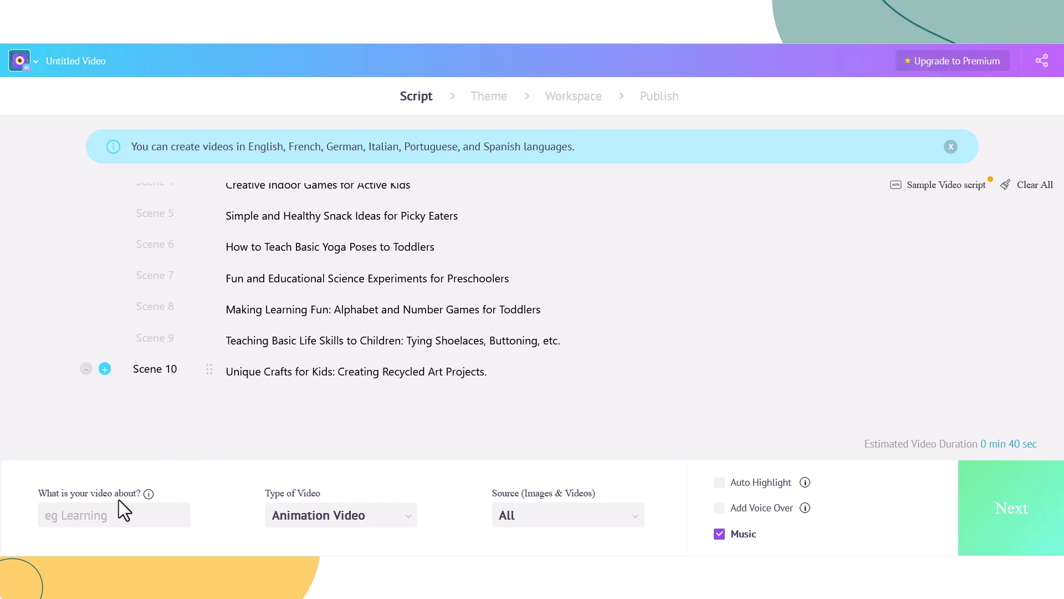
Set what the video is about to "baby sitter", copying the phrase from the channel description in GravityWrite
{"action": "left_click", "coordinate": [107, 515]}
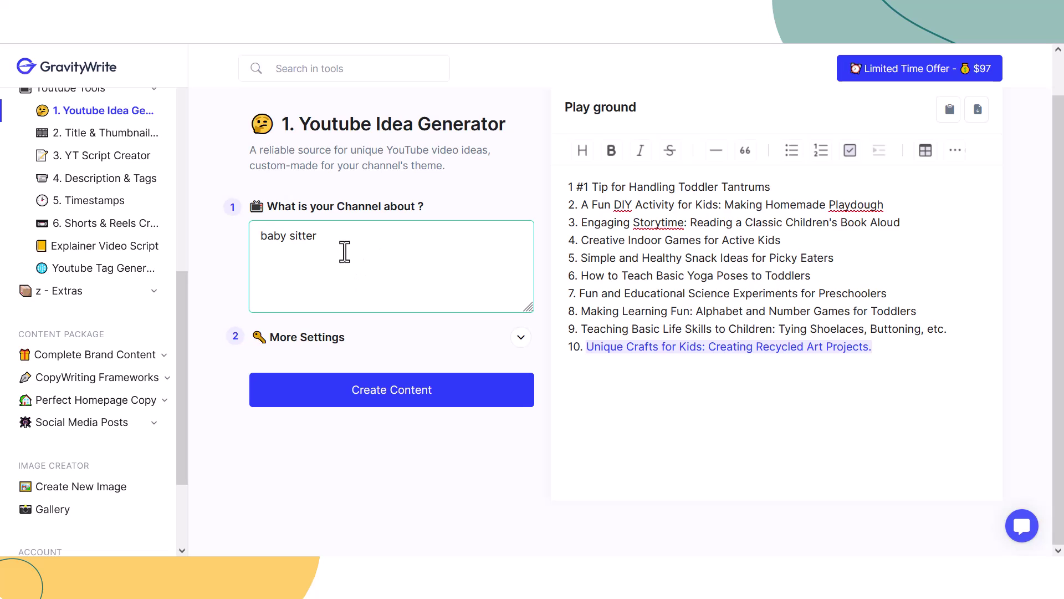
{"action": "left_click_drag", "start_coordinate": [345, 249], "coordinate": [249, 240]}
{"action": "right_click", "coordinate": [280, 230]}
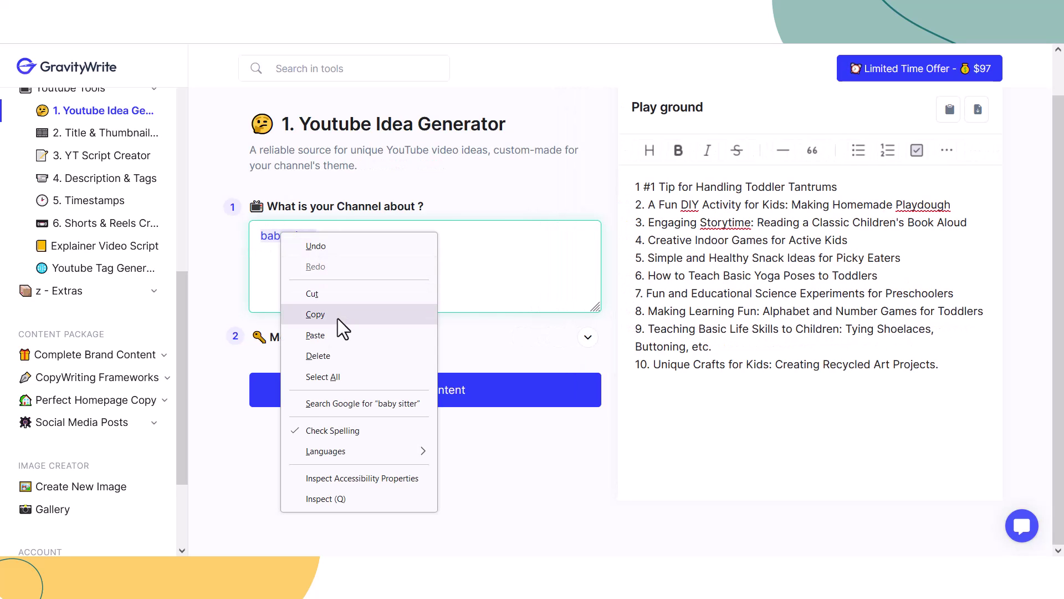
{"action": "left_click", "coordinate": [337, 318]}
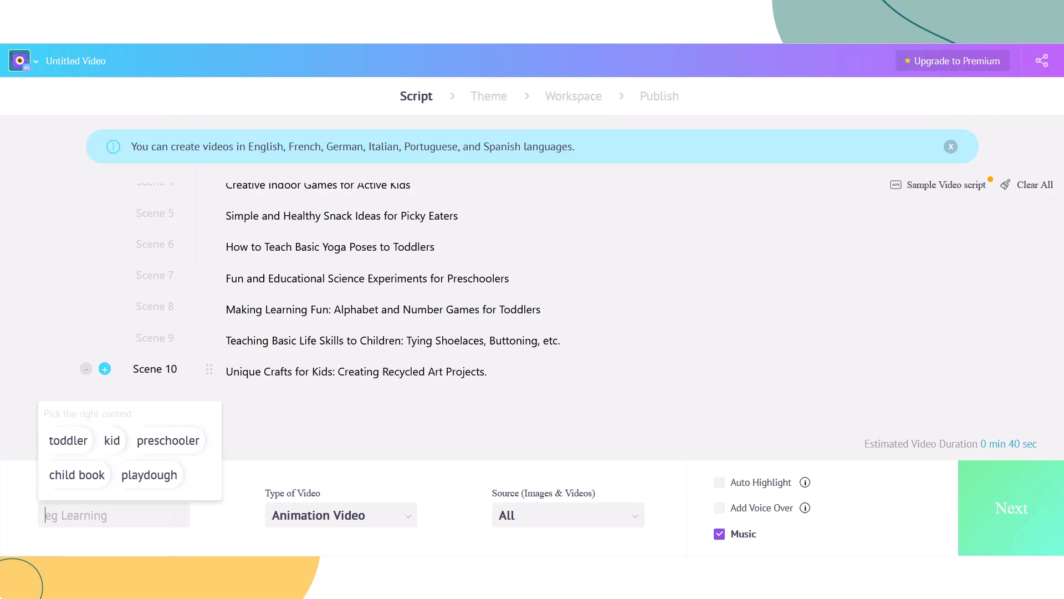
{"action": "left_click", "coordinate": [94, 511]}
{"action": "key", "text": "ctrl+v"}
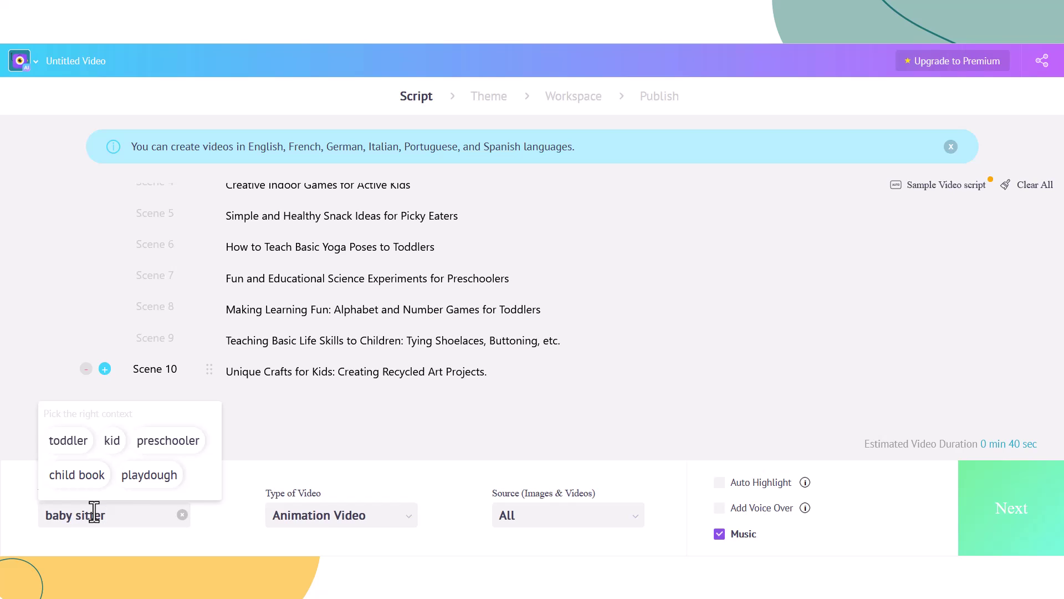
{"action": "left_click", "coordinate": [248, 498]}
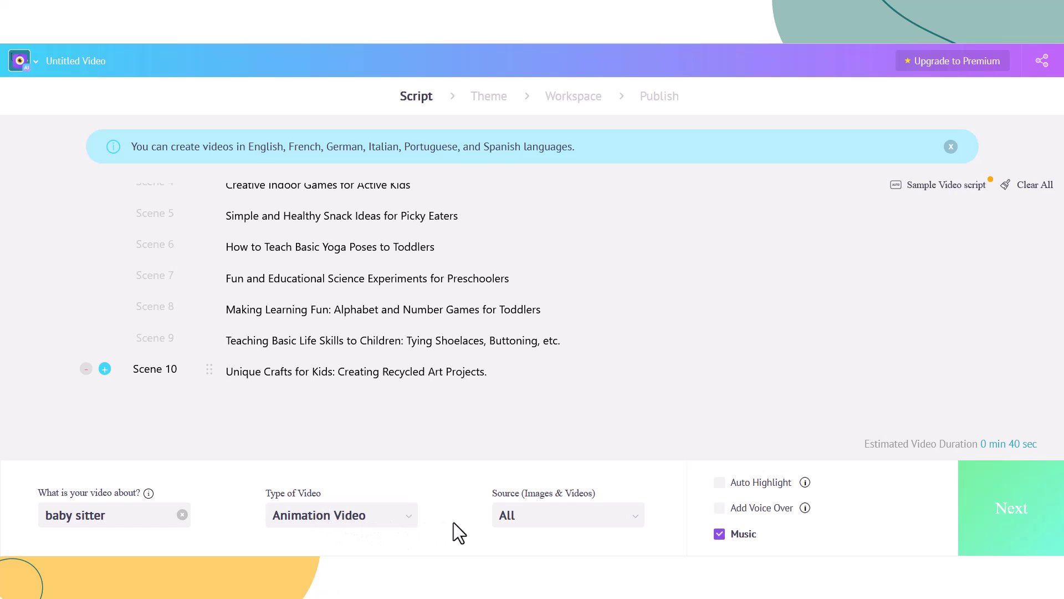
Choose All as the source for images and videos, and enable Auto Highlight
{"action": "left_click", "coordinate": [589, 531]}
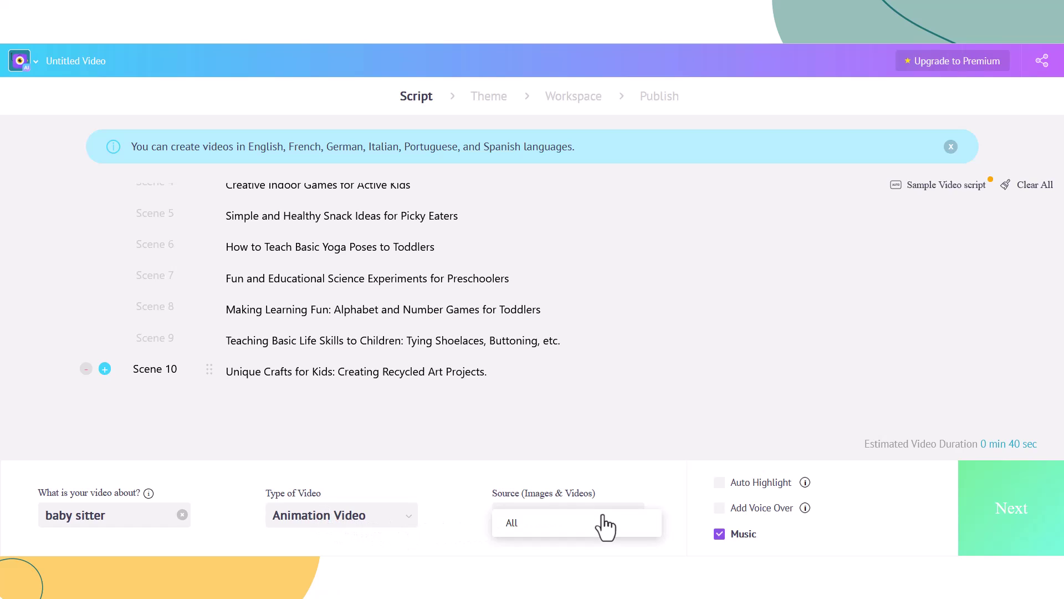
{"action": "left_click", "coordinate": [583, 530]}
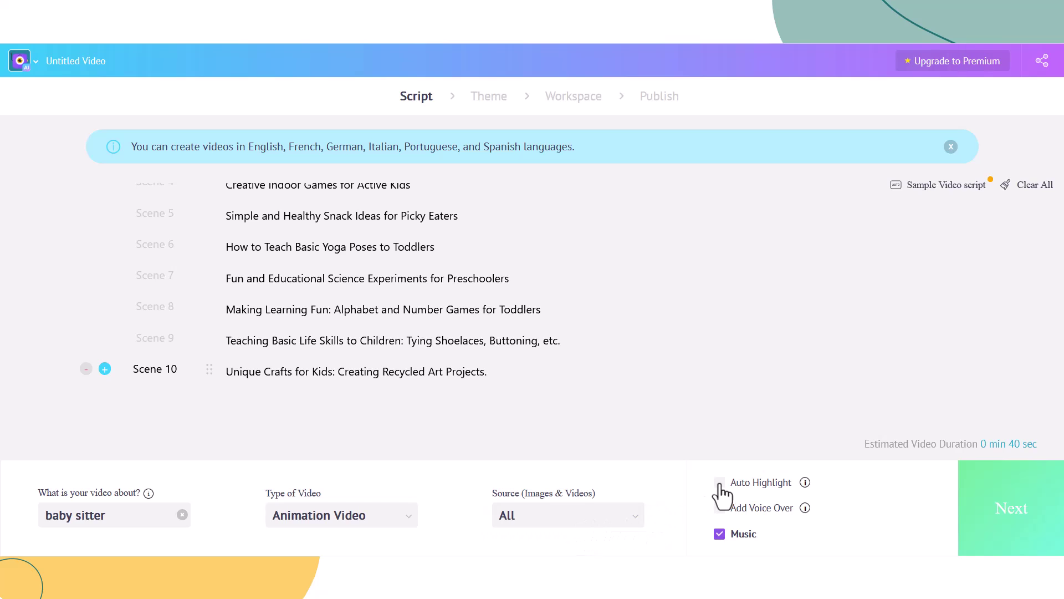
{"action": "left_click", "coordinate": [720, 487]}
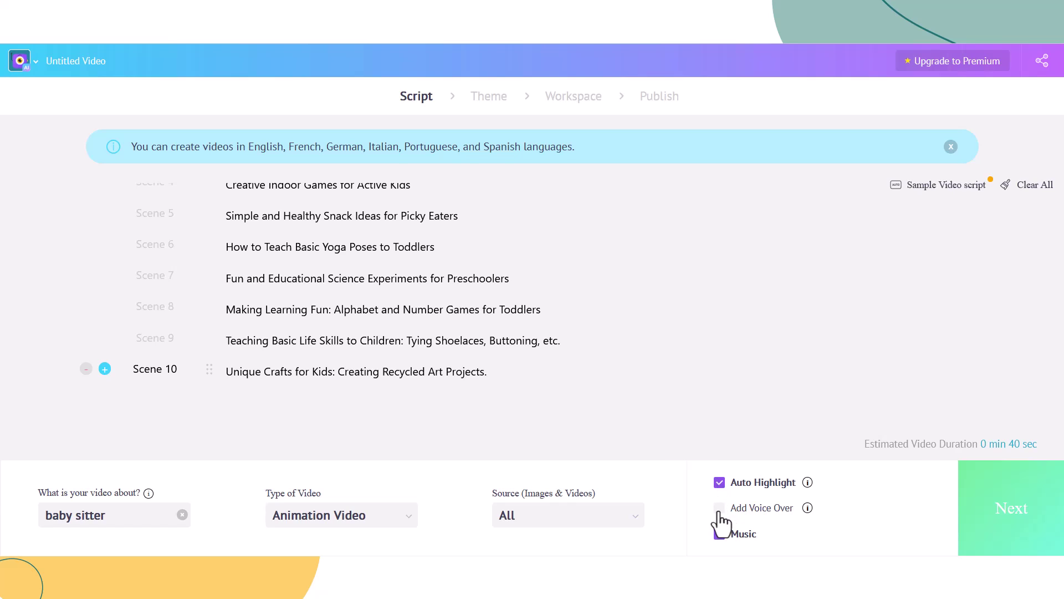
Enable the voice-over and generate it in English with a US accent, Female gender and the Joanna voice
{"action": "left_click", "coordinate": [720, 509]}
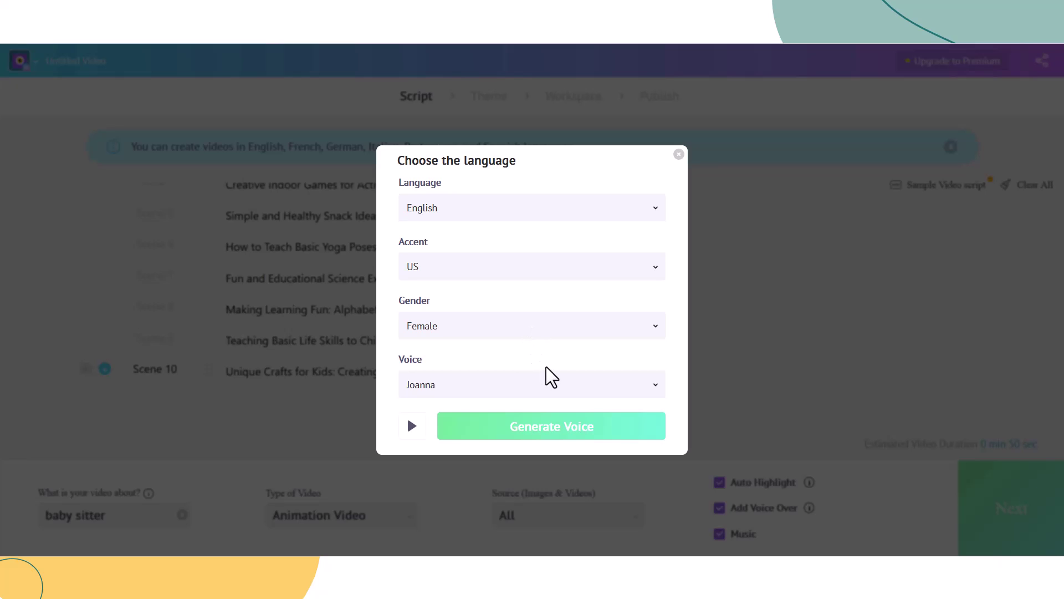
{"action": "left_click", "coordinate": [470, 388]}
{"action": "scroll", "coordinate": [477, 302], "scroll_direction": "down", "scroll_amount": 1}
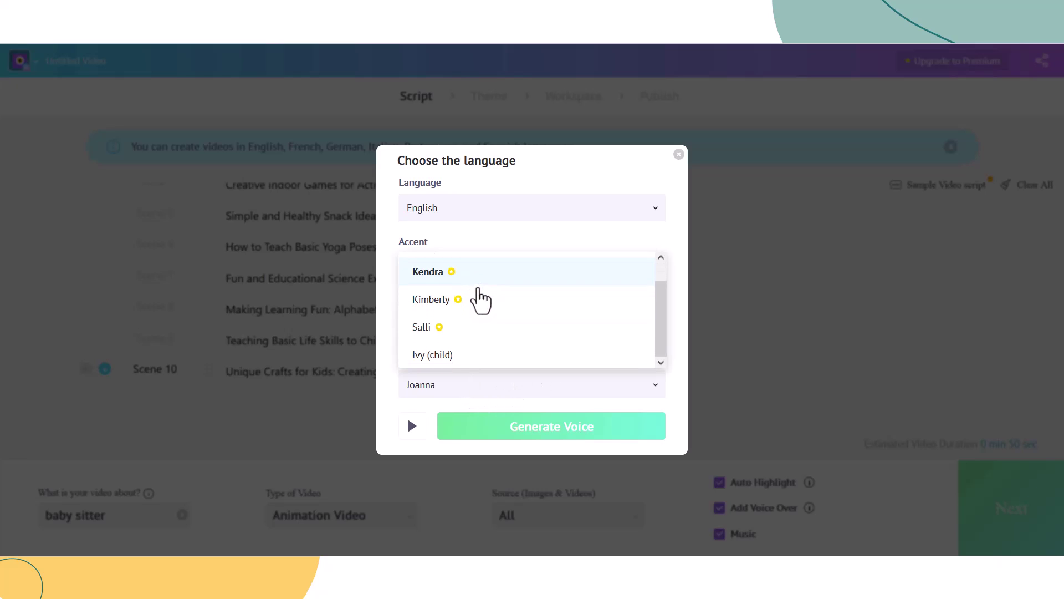
{"action": "scroll", "coordinate": [476, 302], "scroll_direction": "up", "scroll_amount": 1}
{"action": "scroll", "coordinate": [482, 302], "scroll_direction": "down", "scroll_amount": 1}
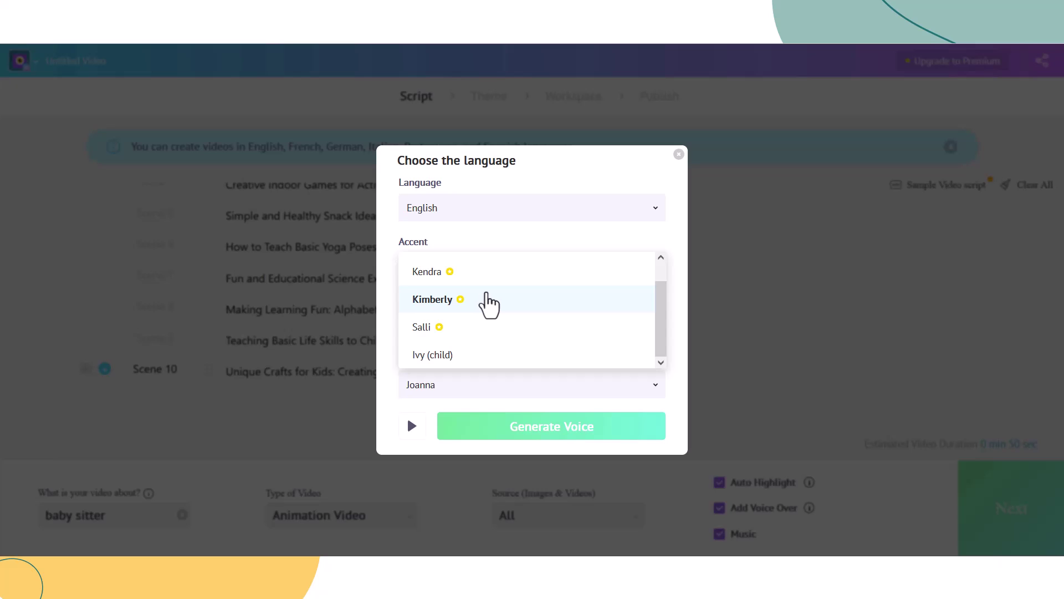
{"action": "scroll", "coordinate": [480, 288], "scroll_direction": "up", "scroll_amount": 1}
{"action": "left_click", "coordinate": [477, 271]}
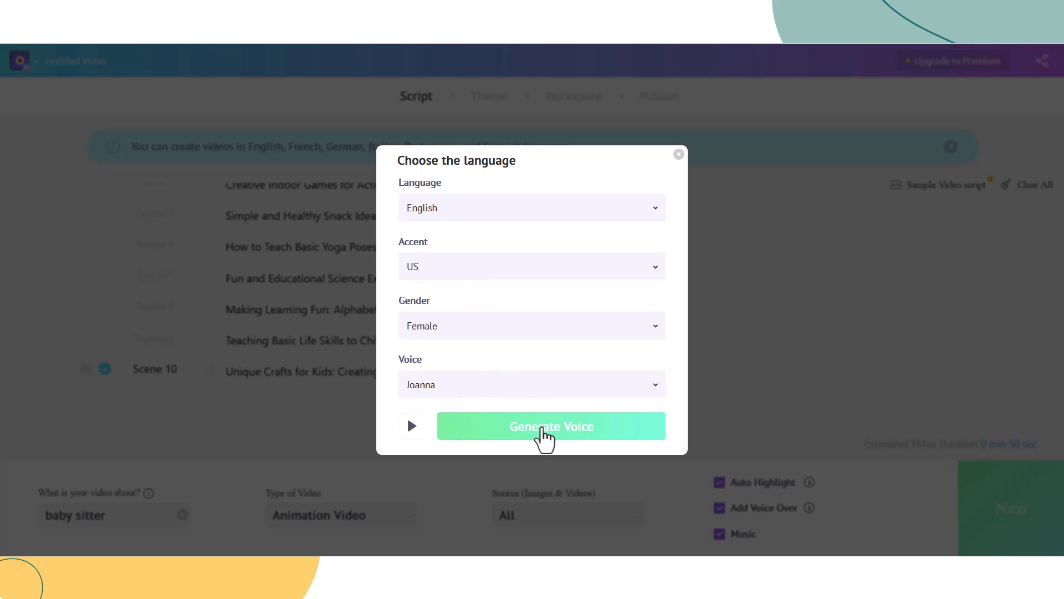
{"action": "left_click", "coordinate": [543, 440]}
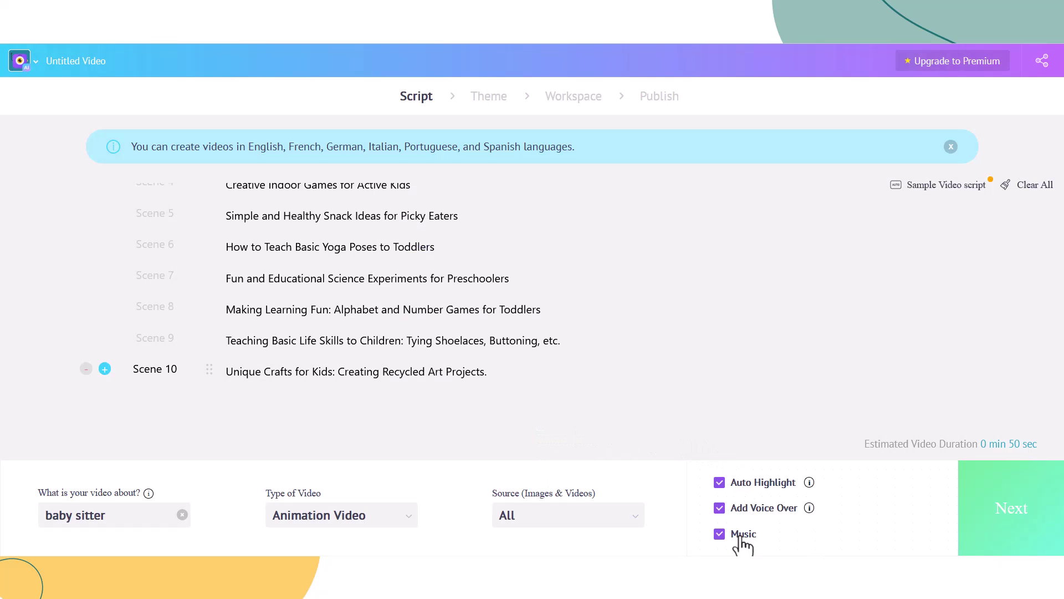
Proceed to the theme stage and choose the design style with the sample text "A very warm welcome to all our newcomers"
{"action": "left_click", "coordinate": [720, 536]}
{"action": "left_click", "coordinate": [1017, 518]}
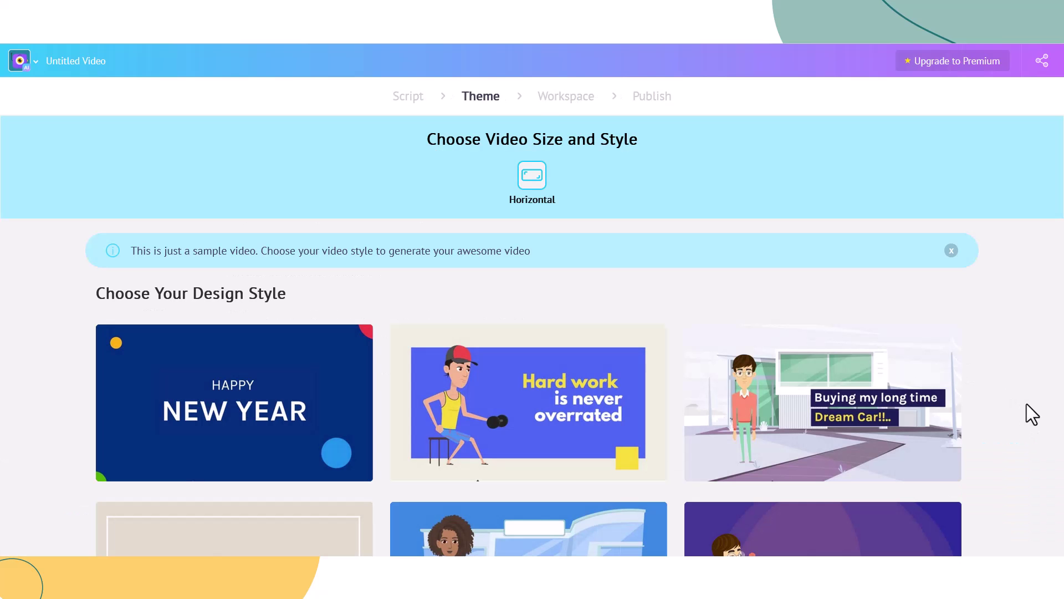
{"action": "scroll", "coordinate": [1025, 400], "scroll_direction": "down", "scroll_amount": 5}
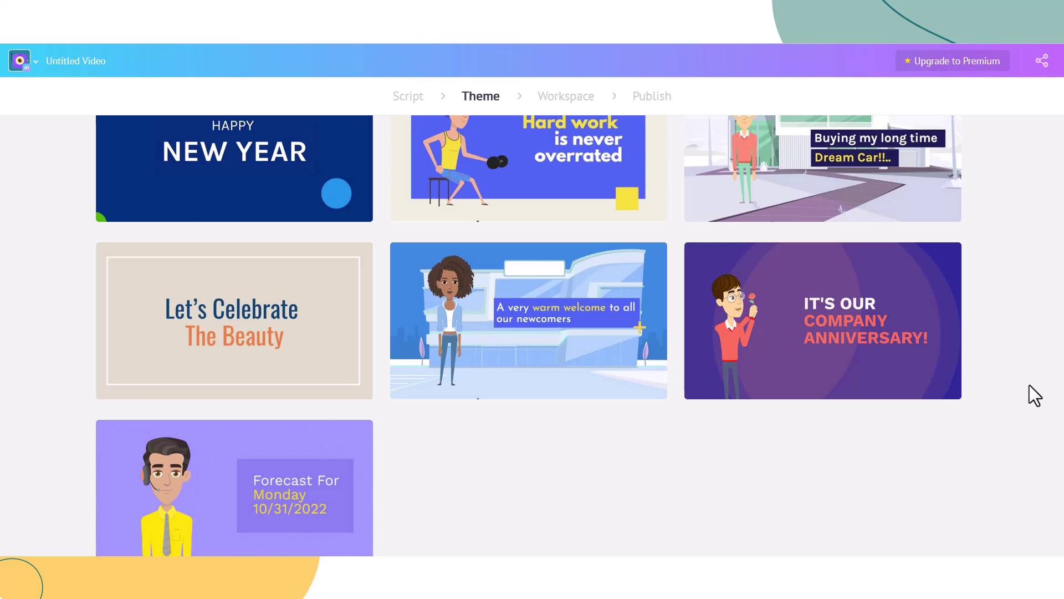
{"action": "scroll", "coordinate": [1029, 384], "scroll_direction": "down", "scroll_amount": 2}
{"action": "scroll", "coordinate": [1029, 384], "scroll_direction": "up", "scroll_amount": 7}
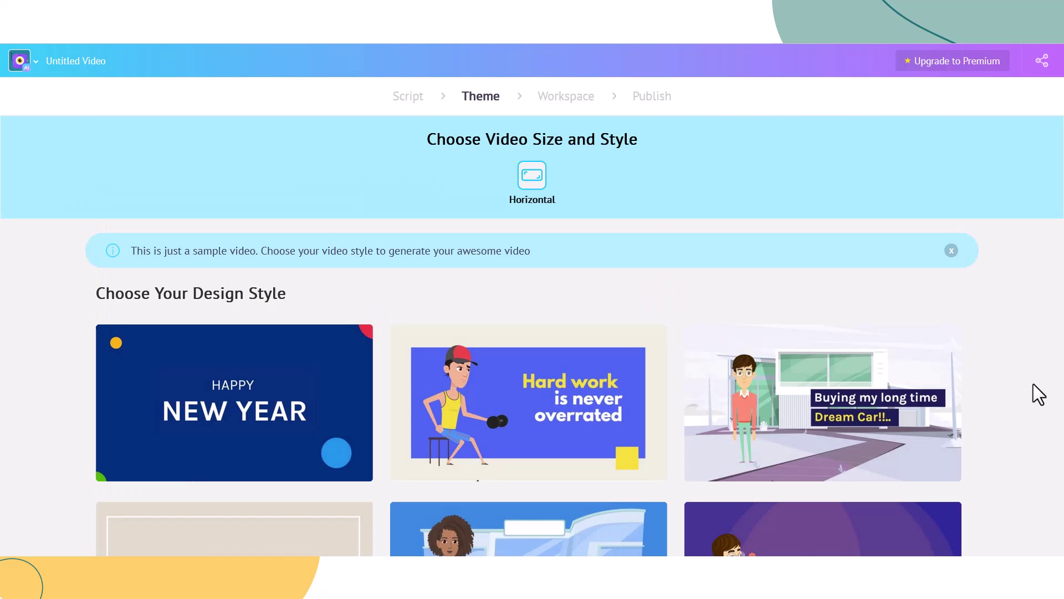
{"action": "scroll", "coordinate": [1052, 384], "scroll_direction": "down", "scroll_amount": 7}
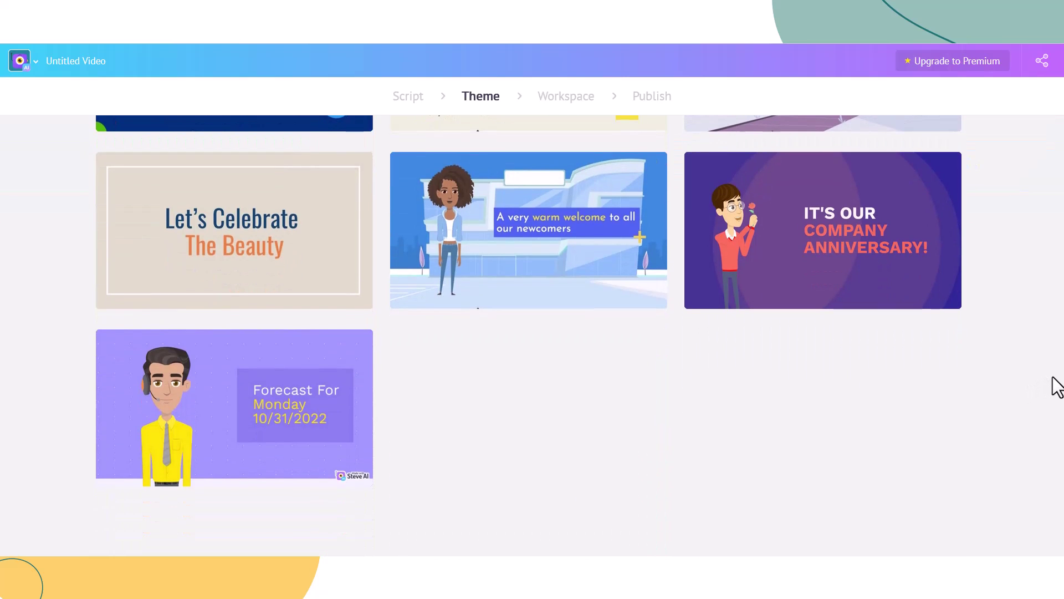
{"action": "scroll", "coordinate": [1057, 386], "scroll_direction": "up", "scroll_amount": 7}
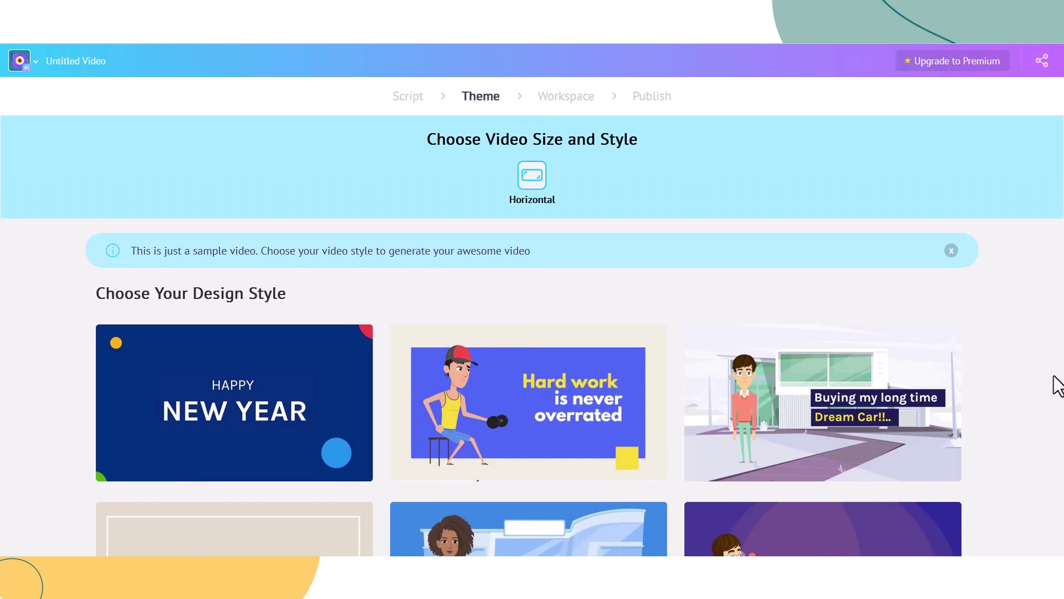
{"action": "scroll", "coordinate": [1061, 369], "scroll_direction": "down", "scroll_amount": 5}
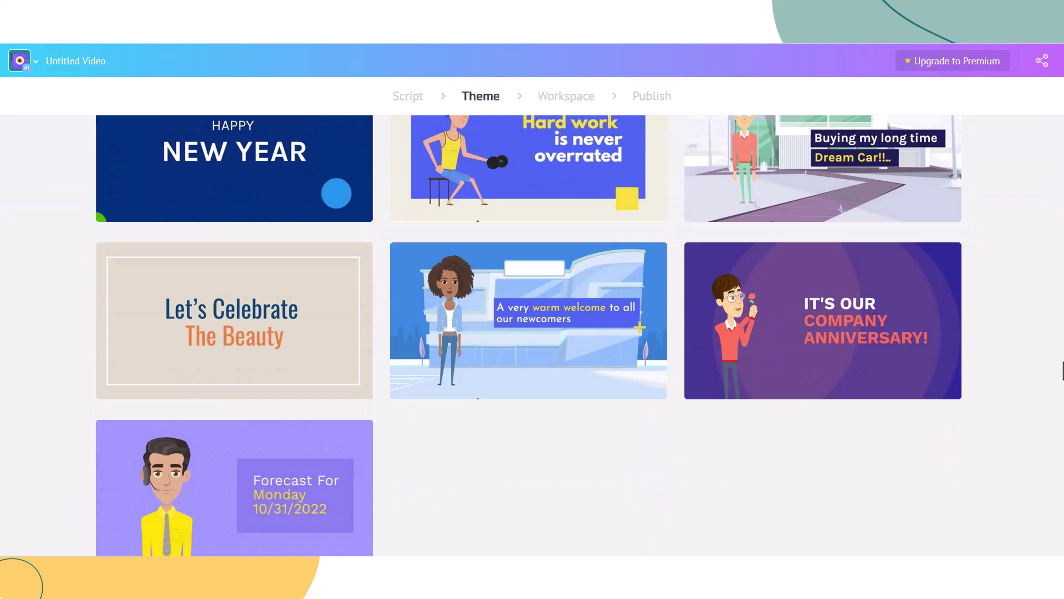
{"action": "scroll", "coordinate": [1062, 370], "scroll_direction": "down", "scroll_amount": 2}
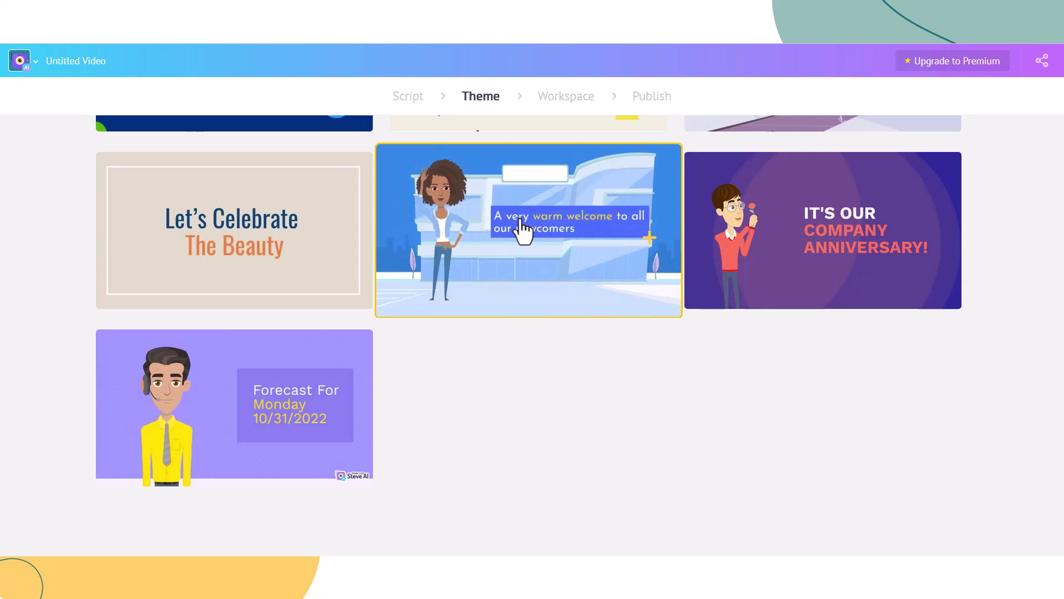
{"action": "left_click", "coordinate": [522, 229]}
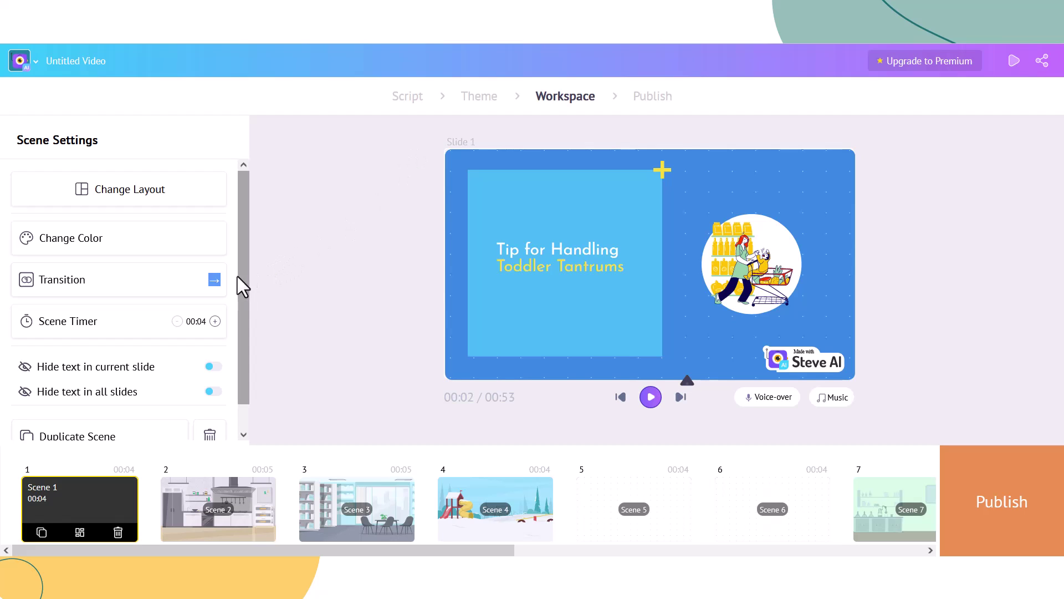
Examine Scene 1's scene settings, the property options of its shopping illustration and the editing options of its title text
{"action": "left_click_drag", "start_coordinate": [244, 278], "coordinate": [243, 343]}
{"action": "scroll", "coordinate": [243, 341], "scroll_direction": "up", "scroll_amount": 2}
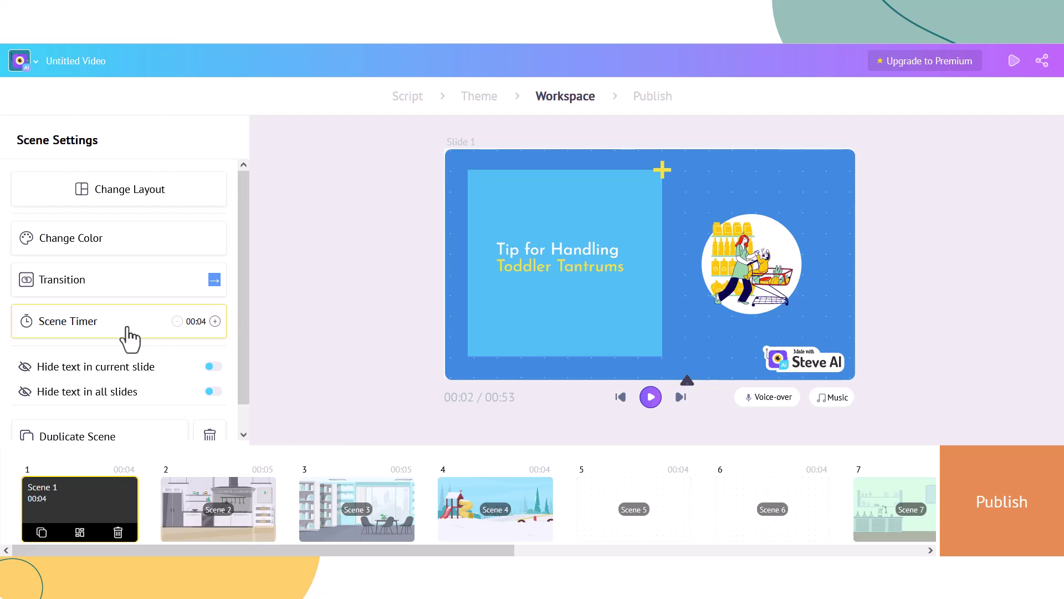
{"action": "scroll", "coordinate": [131, 338], "scroll_direction": "down", "scroll_amount": 1}
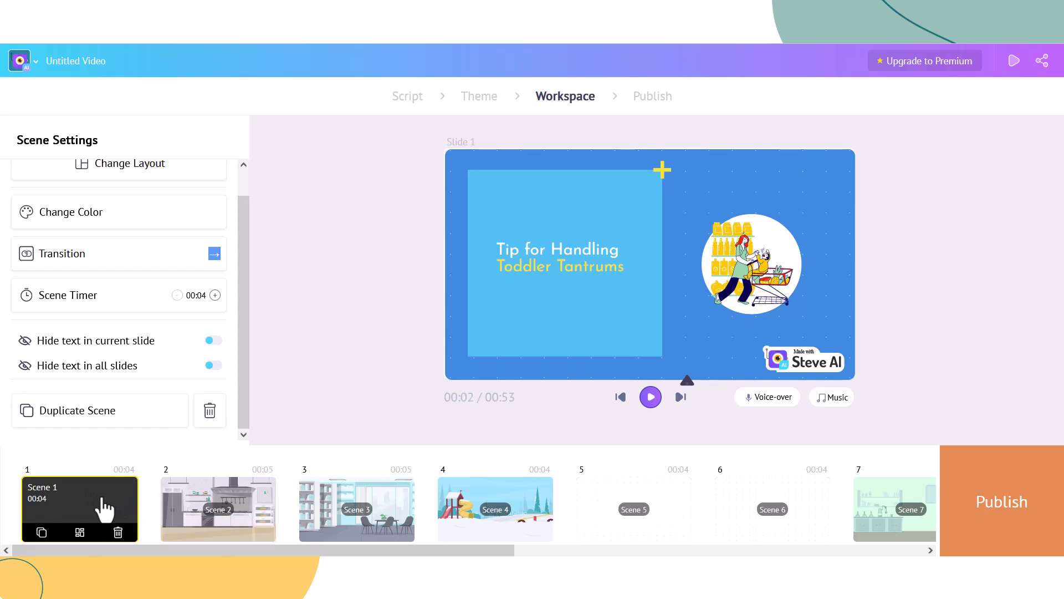
{"action": "left_click", "coordinate": [748, 280]}
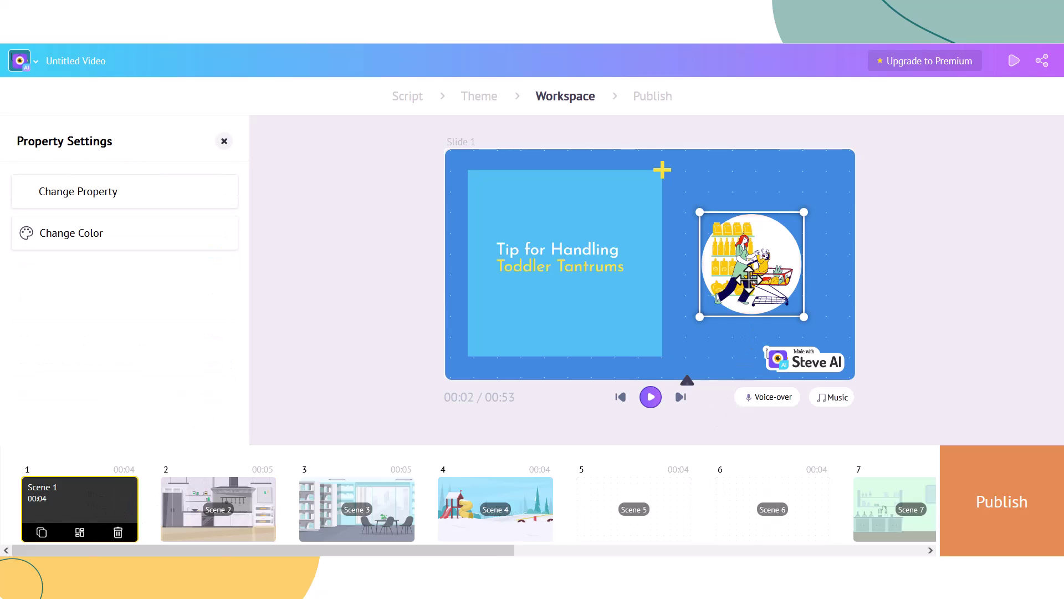
{"action": "left_click", "coordinate": [601, 270]}
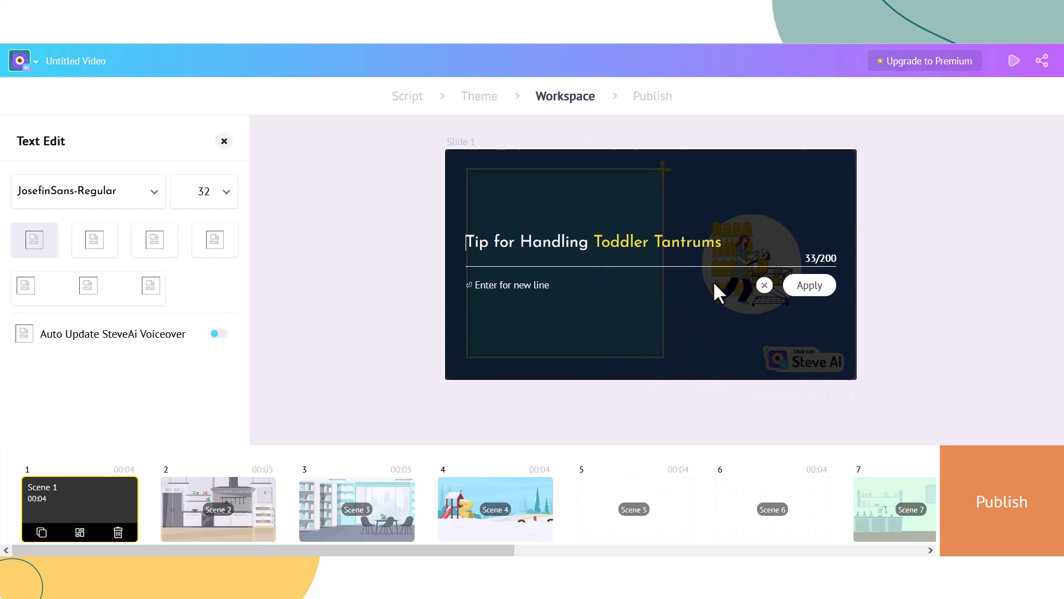
{"action": "left_click", "coordinate": [764, 285]}
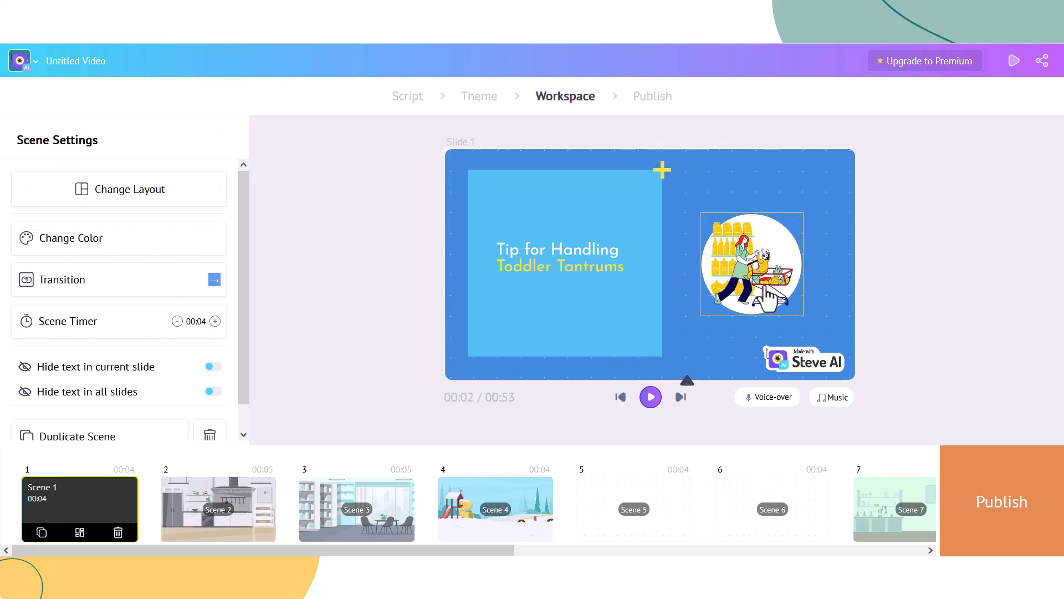
Open Scene 2 and examine the text editing options of its title "A Fun DIY Activity for Kids: Making Homemade Playdough"
{"action": "left_click", "coordinate": [248, 521]}
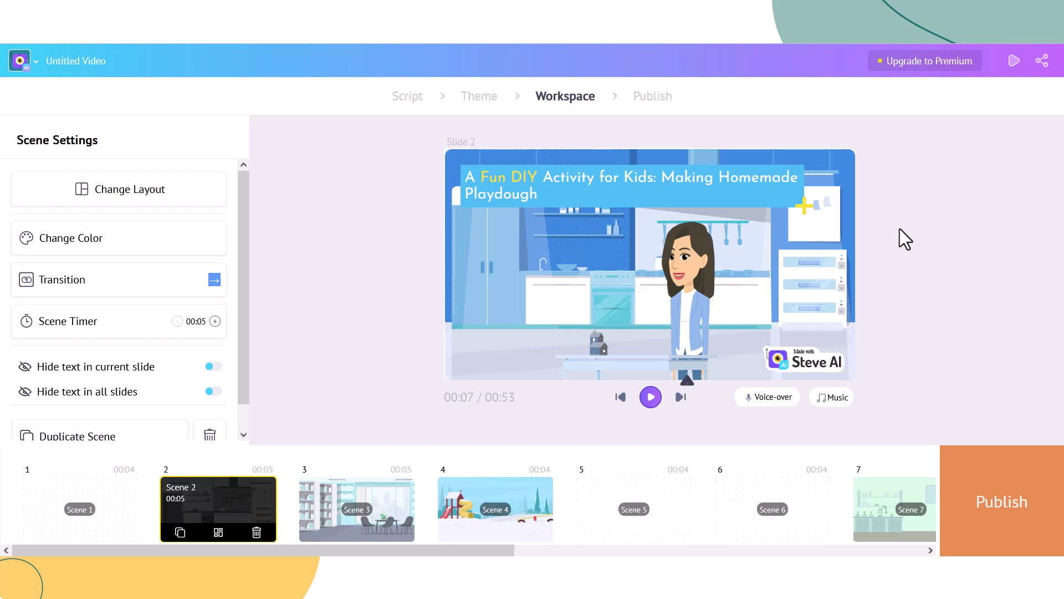
{"action": "left_click", "coordinate": [586, 178]}
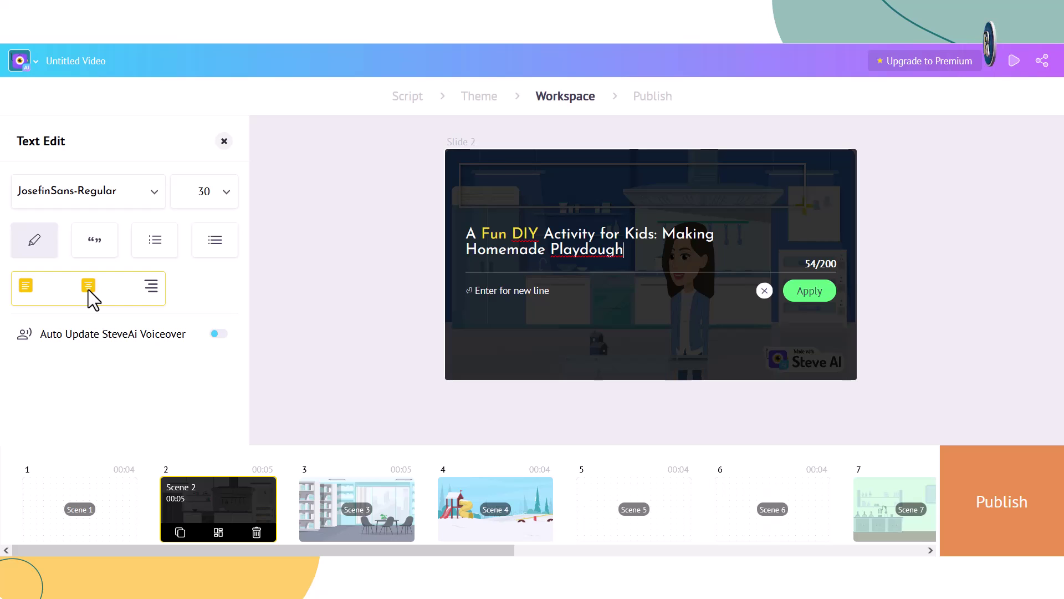
{"action": "left_click", "coordinate": [765, 291]}
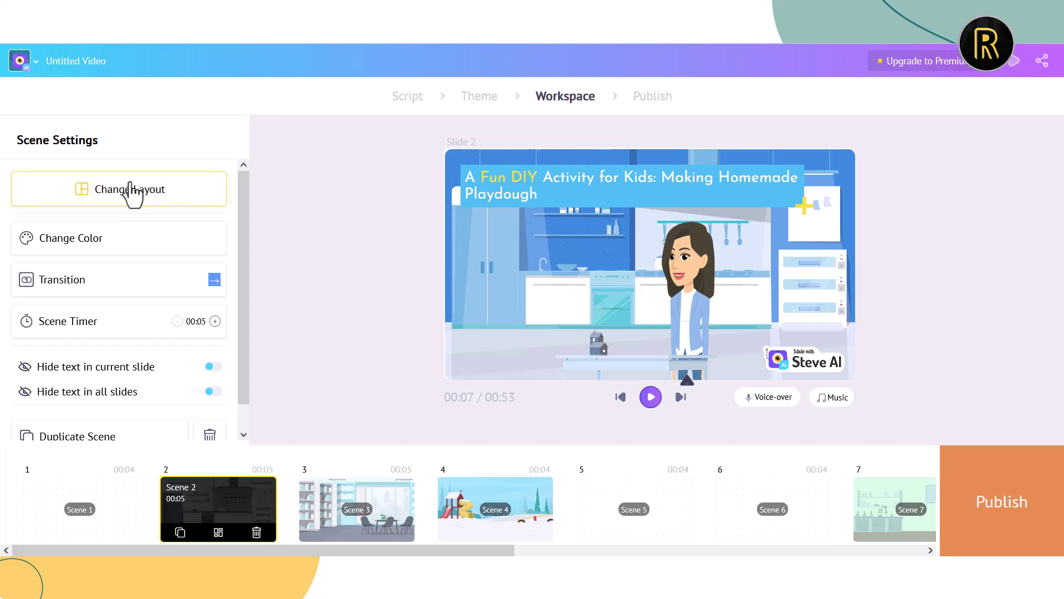
Try the Scene 2 layout with a large text block beside the character, and return to the original layout with the title above her
{"action": "left_click", "coordinate": [159, 198]}
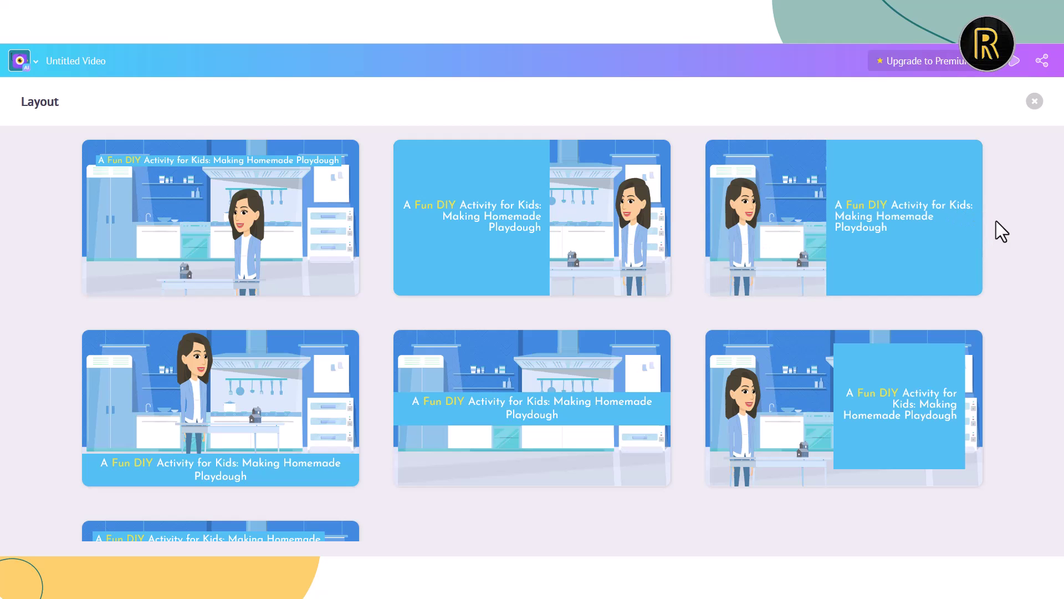
{"action": "scroll", "coordinate": [998, 219], "scroll_direction": "down", "scroll_amount": 2}
{"action": "scroll", "coordinate": [998, 208], "scroll_direction": "down", "scroll_amount": 1}
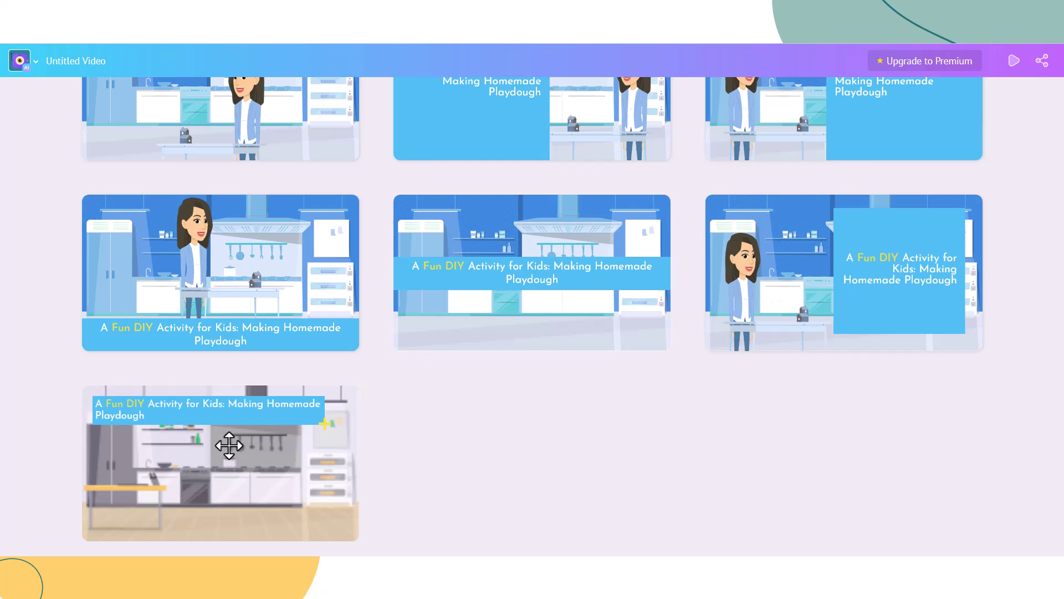
{"action": "scroll", "coordinate": [242, 432], "scroll_direction": "up", "scroll_amount": 3}
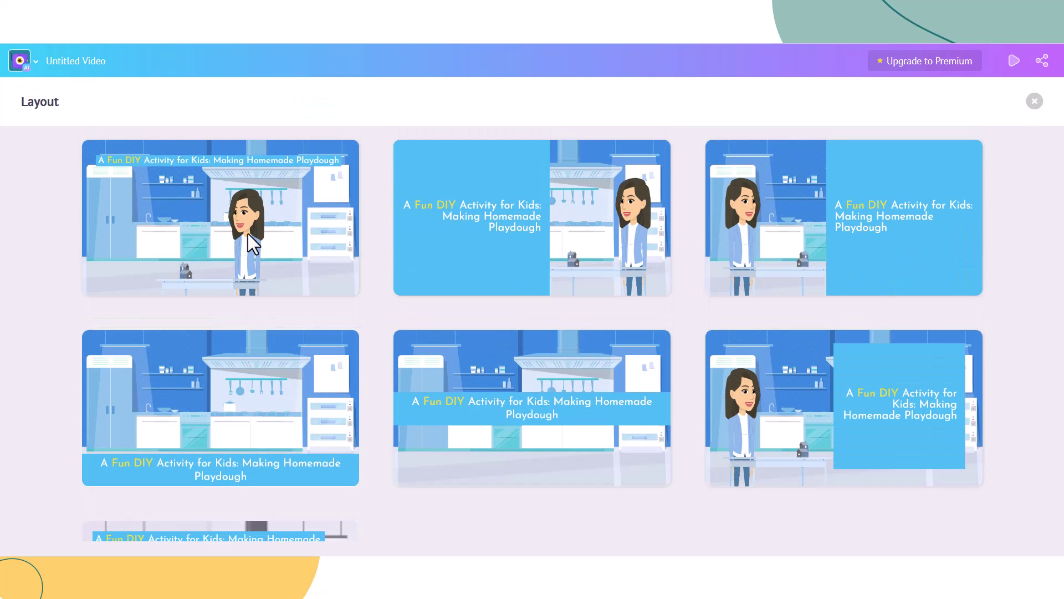
{"action": "scroll", "coordinate": [190, 183], "scroll_direction": "down", "scroll_amount": 3}
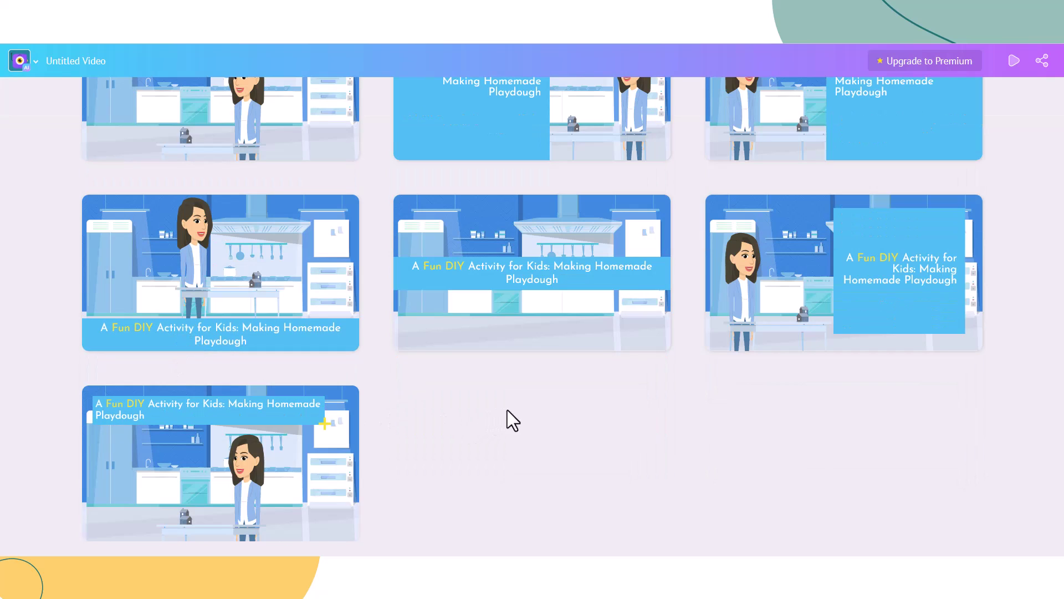
{"action": "scroll", "coordinate": [518, 420], "scroll_direction": "up", "scroll_amount": 2}
{"action": "scroll", "coordinate": [524, 410], "scroll_direction": "up", "scroll_amount": 1}
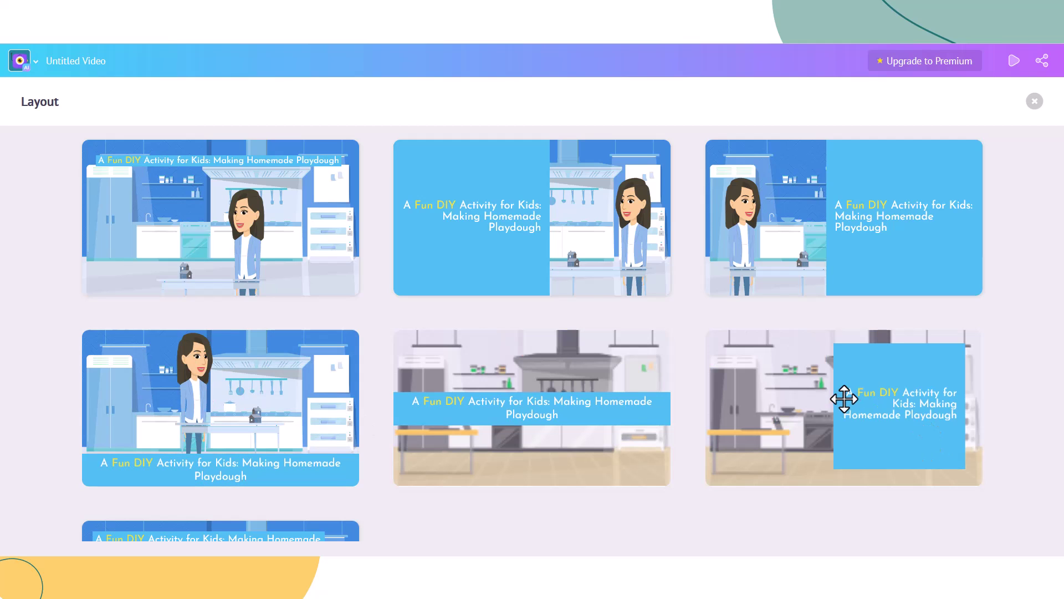
{"action": "left_click", "coordinate": [776, 397]}
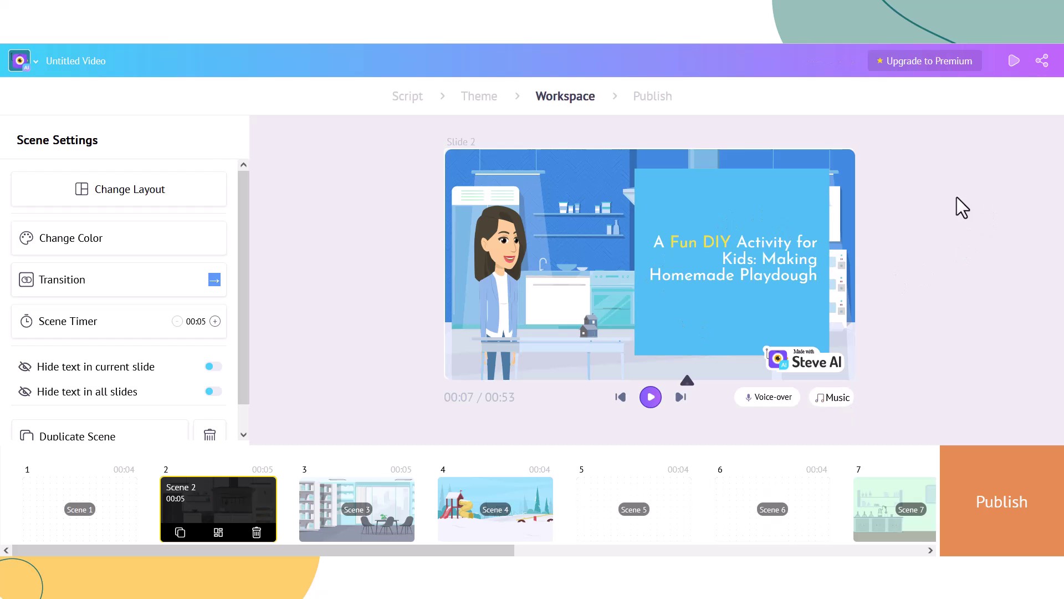
{"action": "left_click", "coordinate": [178, 189]}
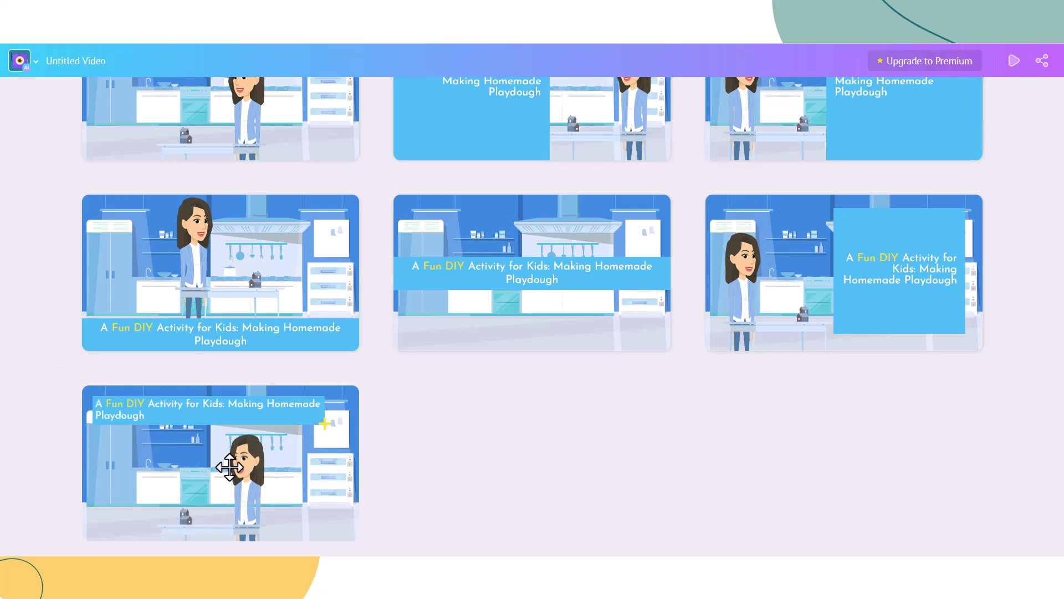
{"action": "left_click", "coordinate": [229, 467]}
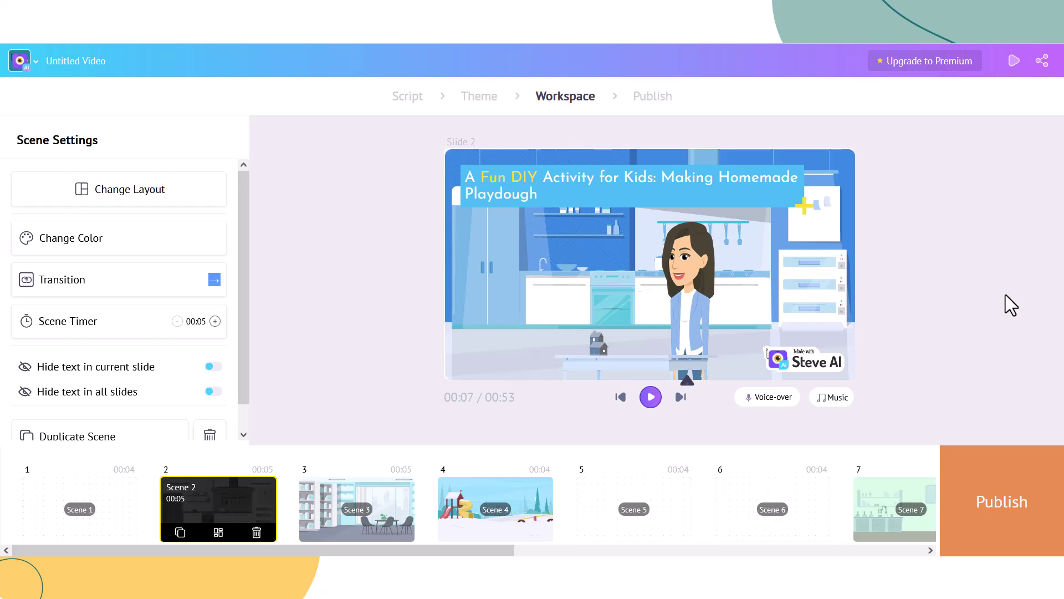
View Scene 3, and change the action of the woman in Scene 4 to petting
{"action": "left_click", "coordinate": [365, 537]}
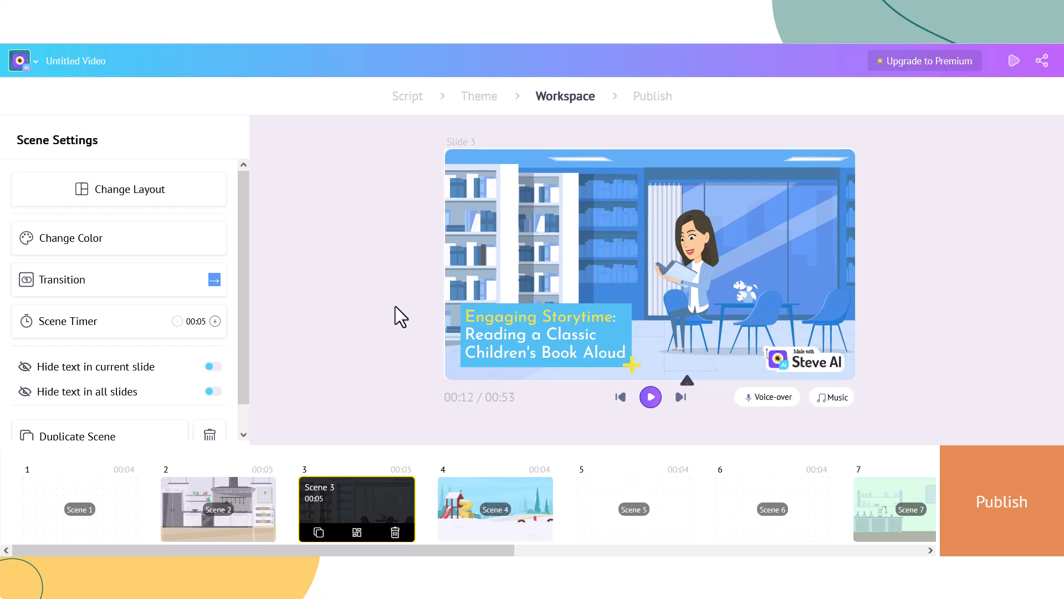
{"action": "left_click", "coordinate": [532, 504]}
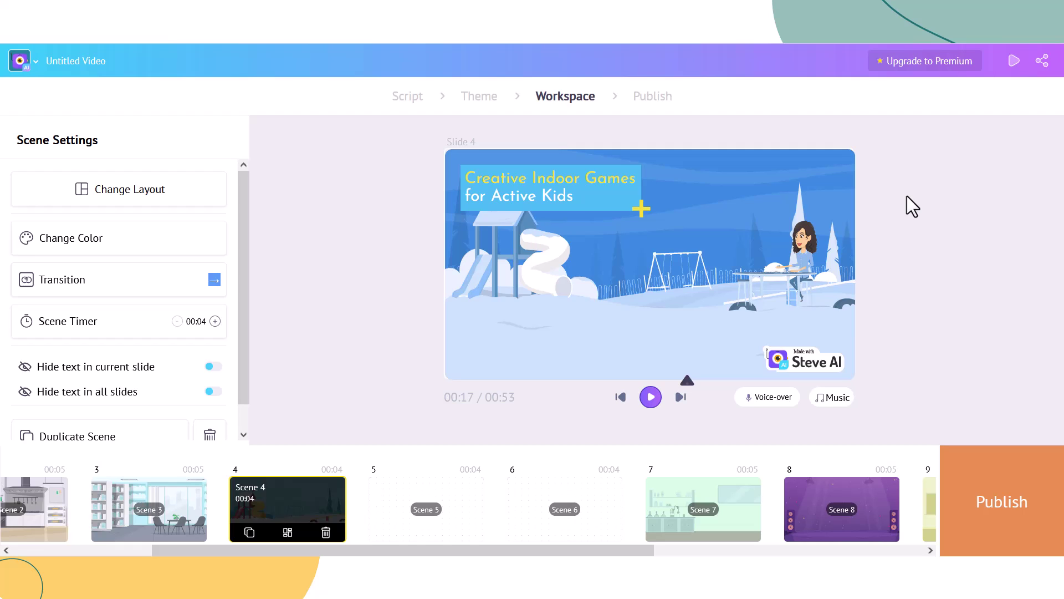
{"action": "left_click", "coordinate": [801, 276]}
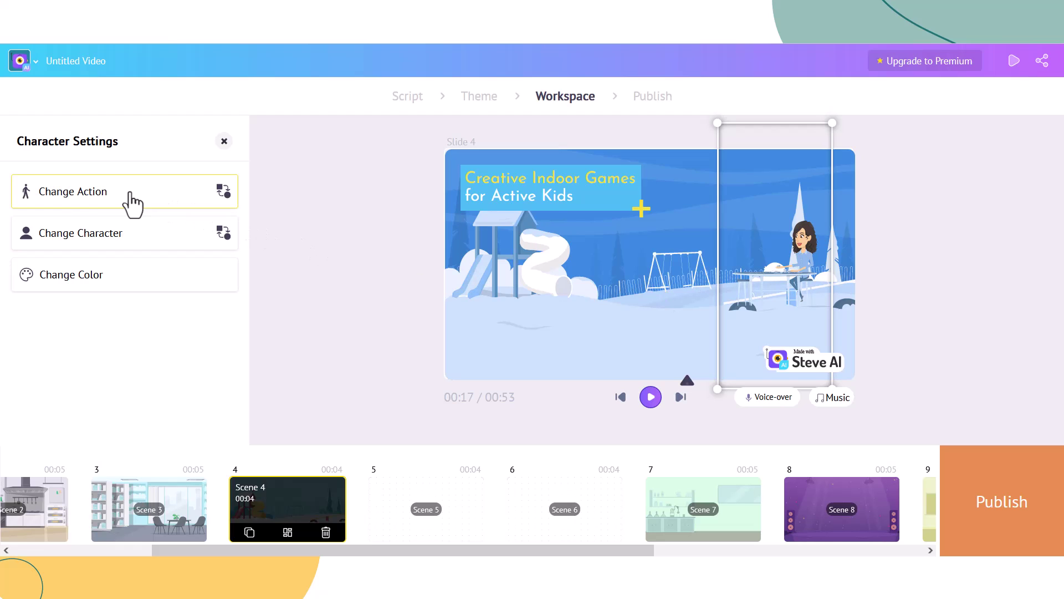
{"action": "left_click", "coordinate": [101, 194]}
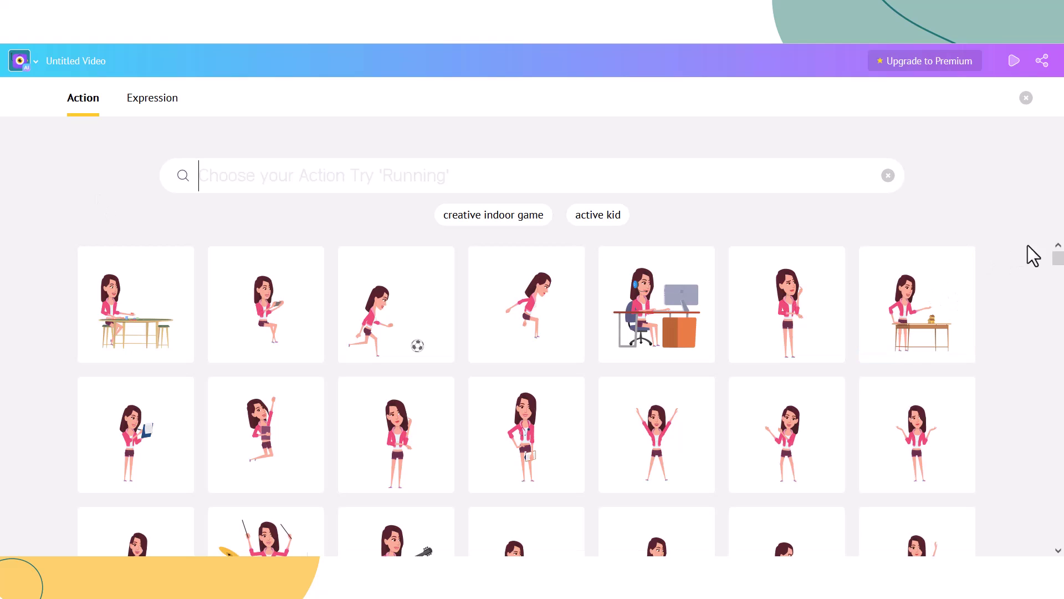
{"action": "left_click_drag", "start_coordinate": [1057, 249], "coordinate": [1063, 388]}
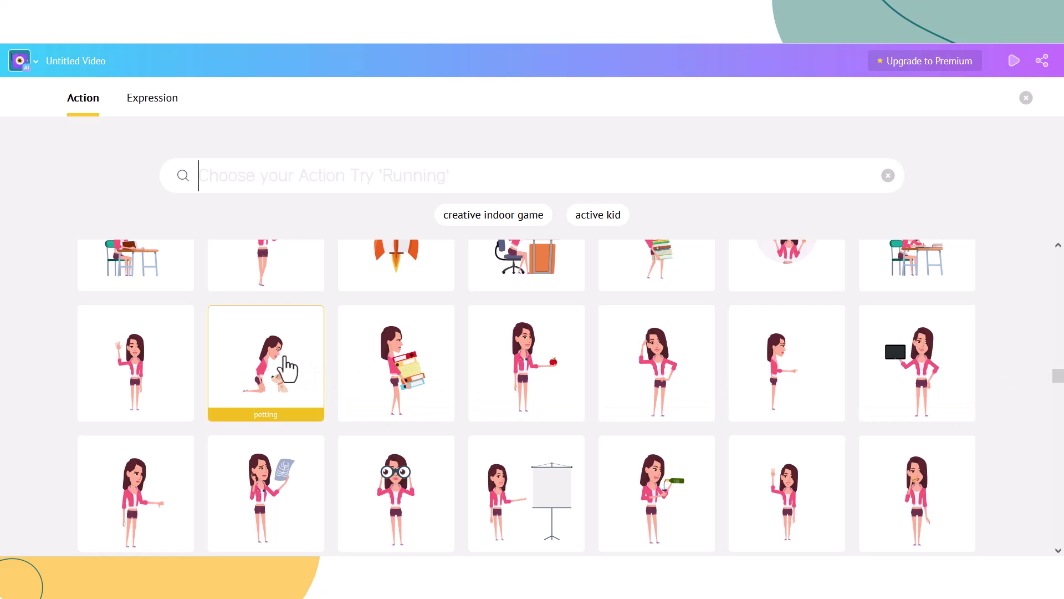
{"action": "left_click", "coordinate": [285, 359]}
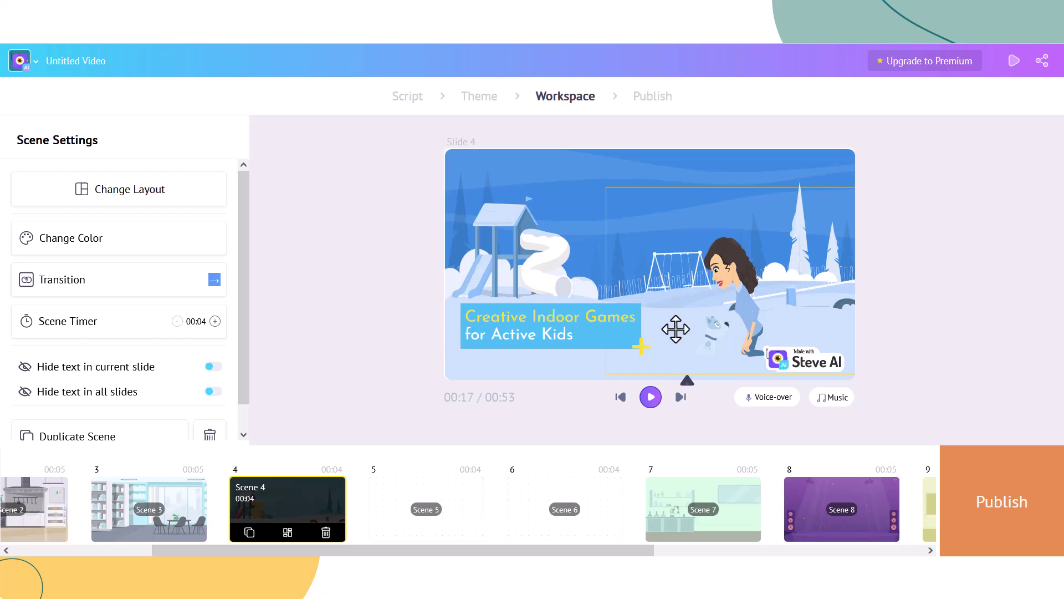
{"action": "left_click", "coordinate": [736, 319]}
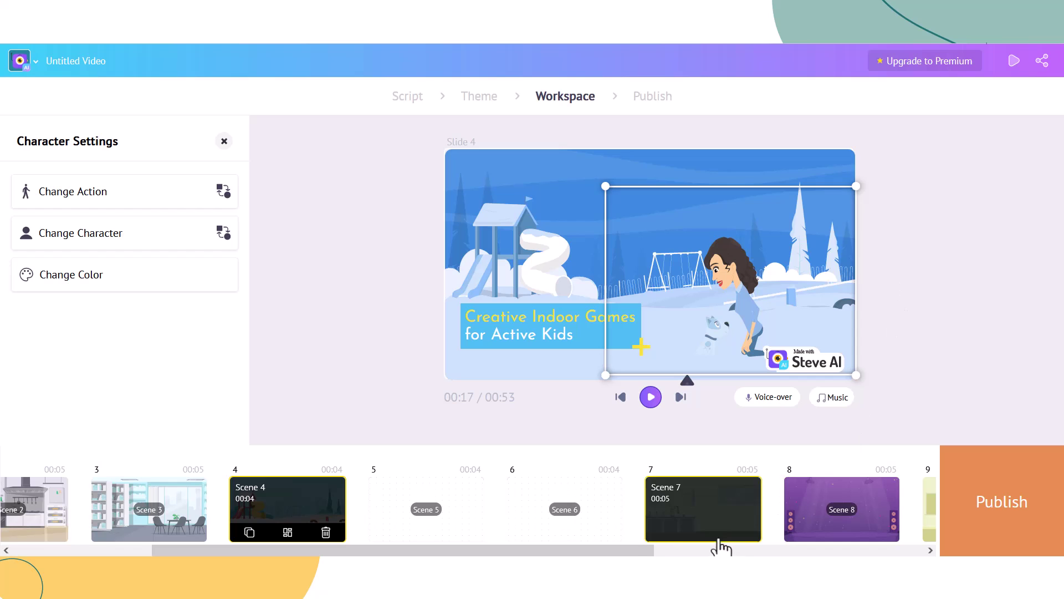
Look over the remaining scenes up to the outro and the scene settings of Scene 4
{"action": "left_click_drag", "start_coordinate": [621, 552], "coordinate": [891, 552]}
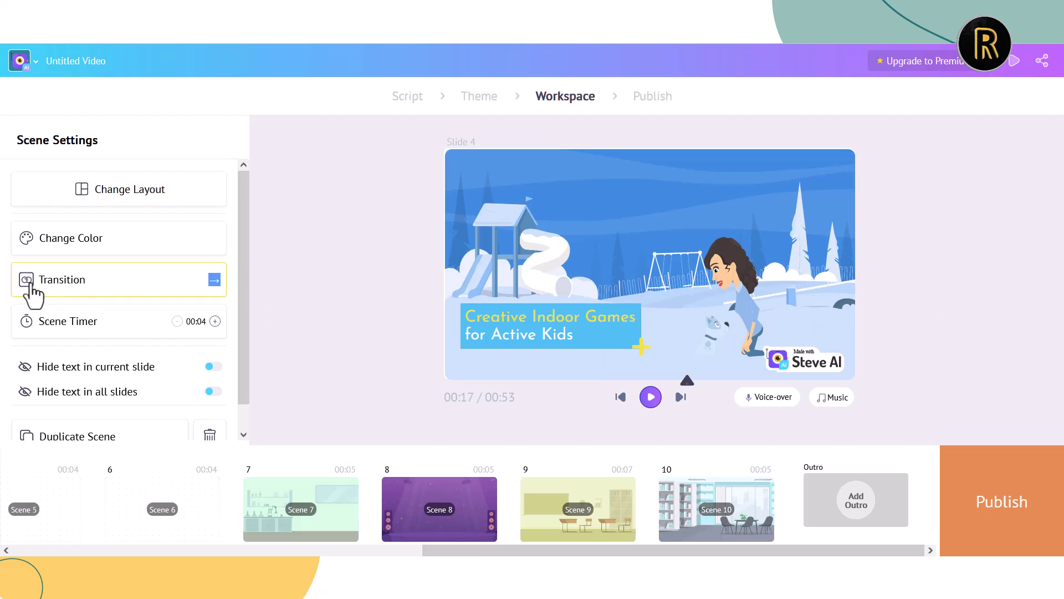
{"action": "scroll", "coordinate": [67, 296], "scroll_direction": "down", "scroll_amount": 1}
{"action": "scroll", "coordinate": [111, 288], "scroll_direction": "up", "scroll_amount": 1}
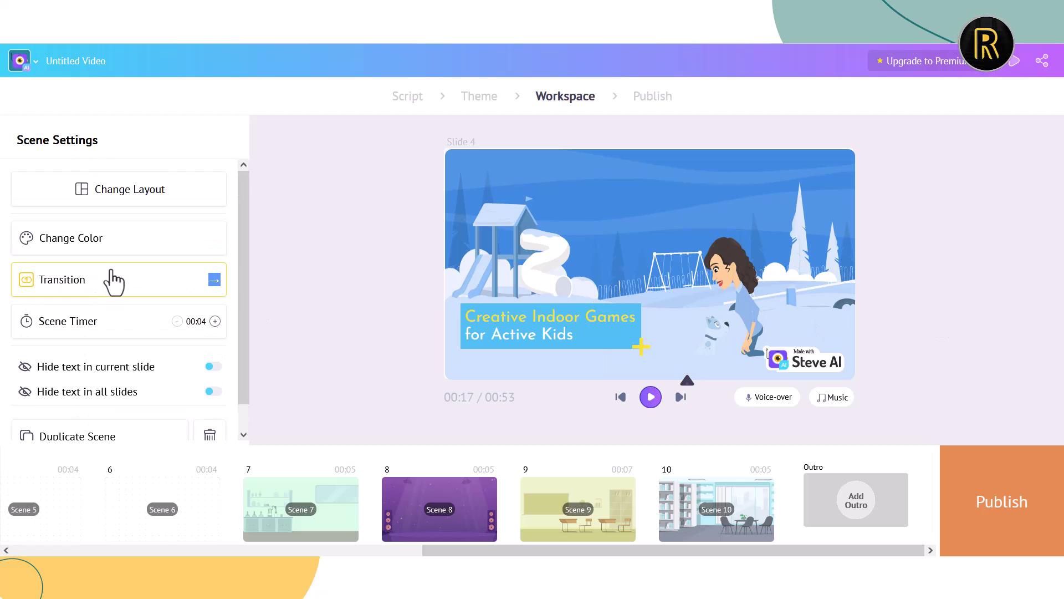